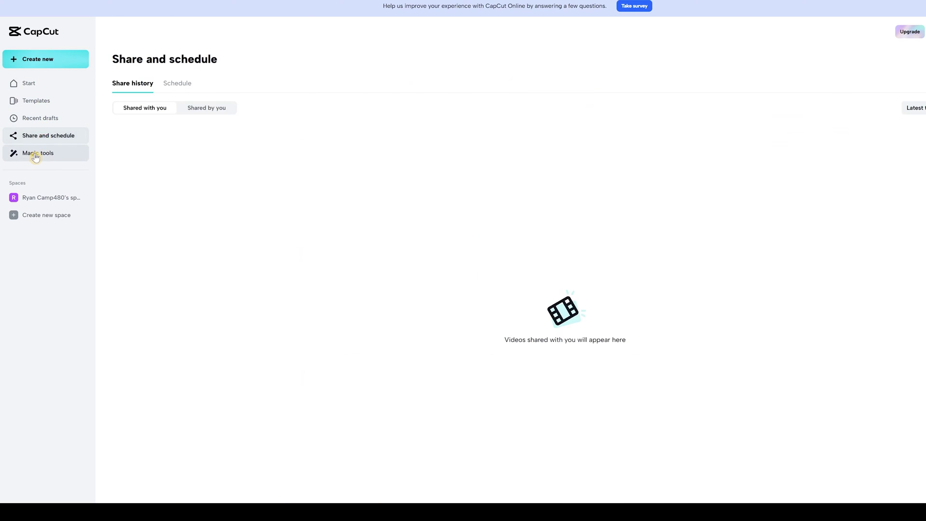
Step: Go to the Magic tools page from the CapCut Online sidebar
click(36, 153)
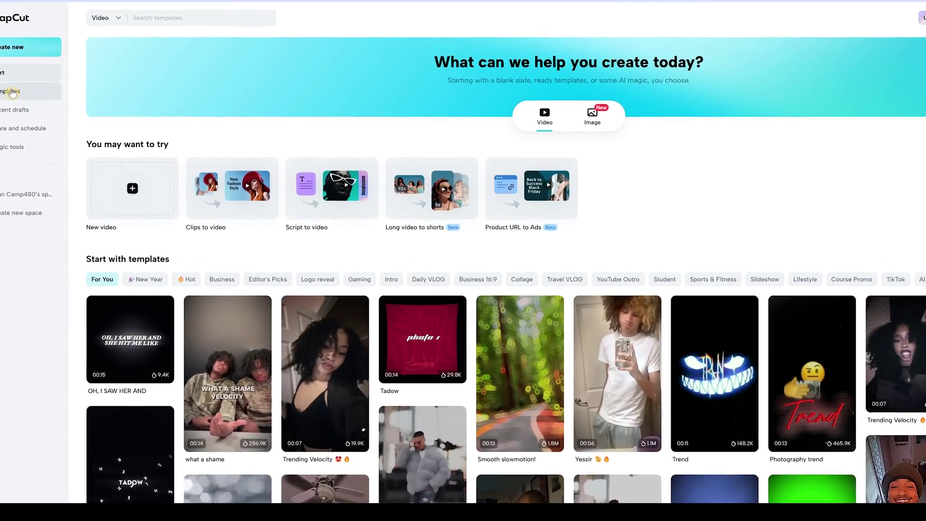
Step: Browse Templates, Recent drafts, Share and schedule and Magic tools, ending on trending Templates
click(17, 93)
click(18, 111)
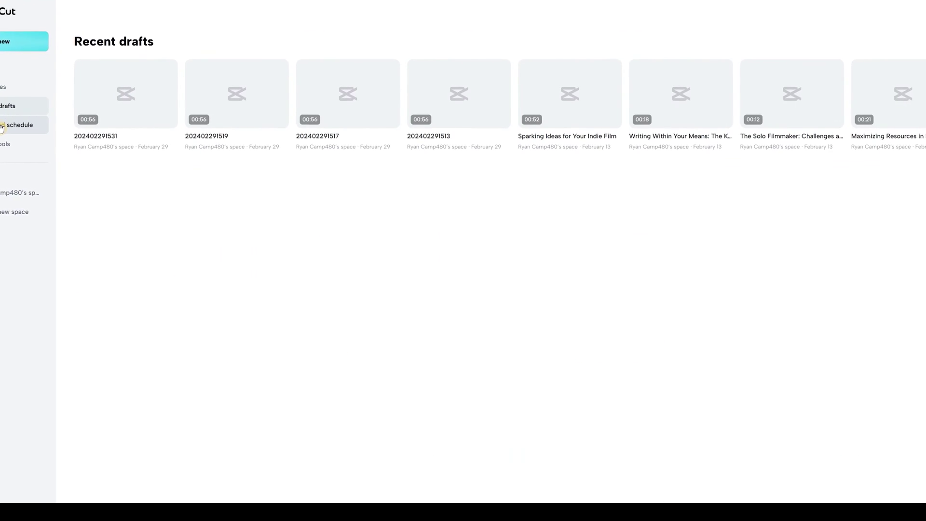
click(3, 128)
click(7, 142)
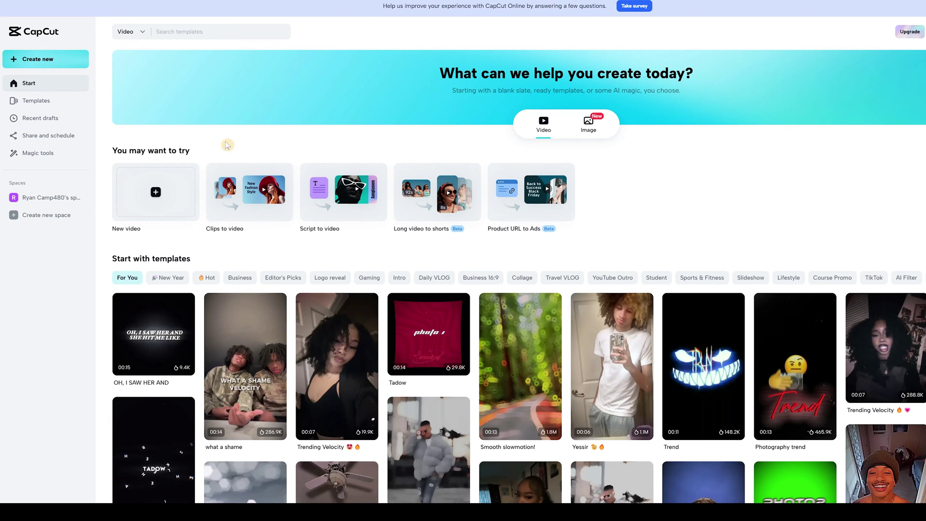
click(48, 106)
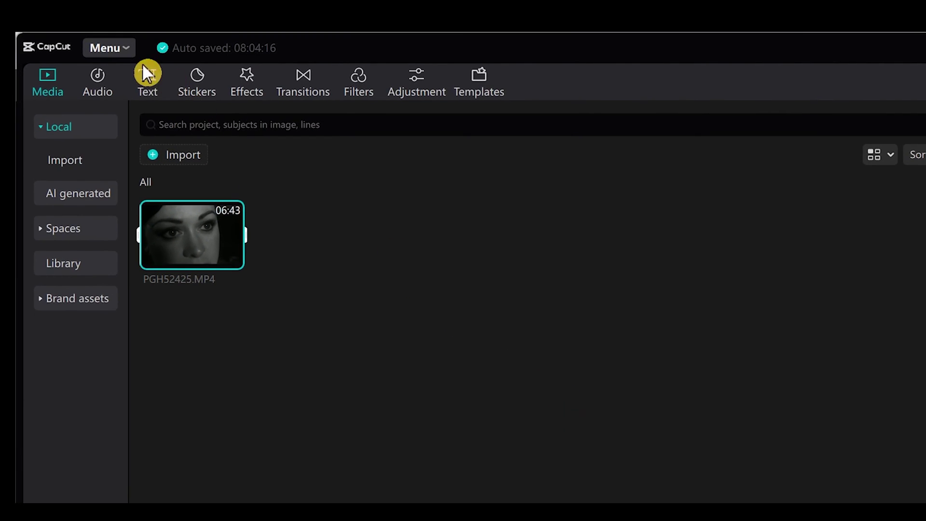
click(109, 48)
click(124, 48)
mouse_move(113, 122)
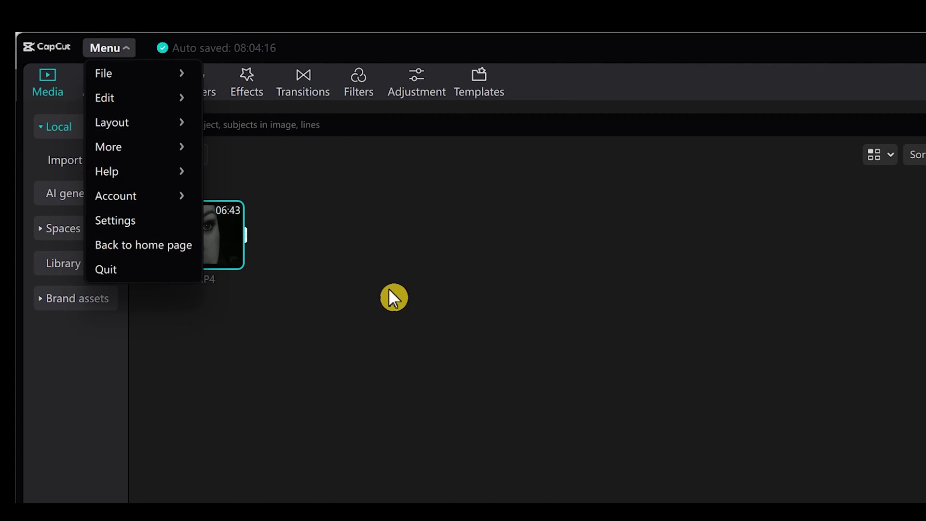
click(402, 277)
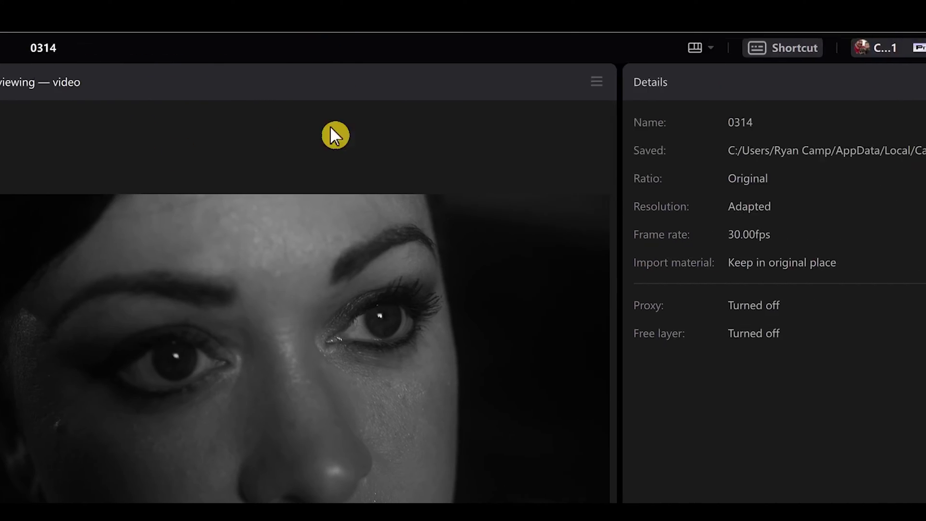
click(420, 48)
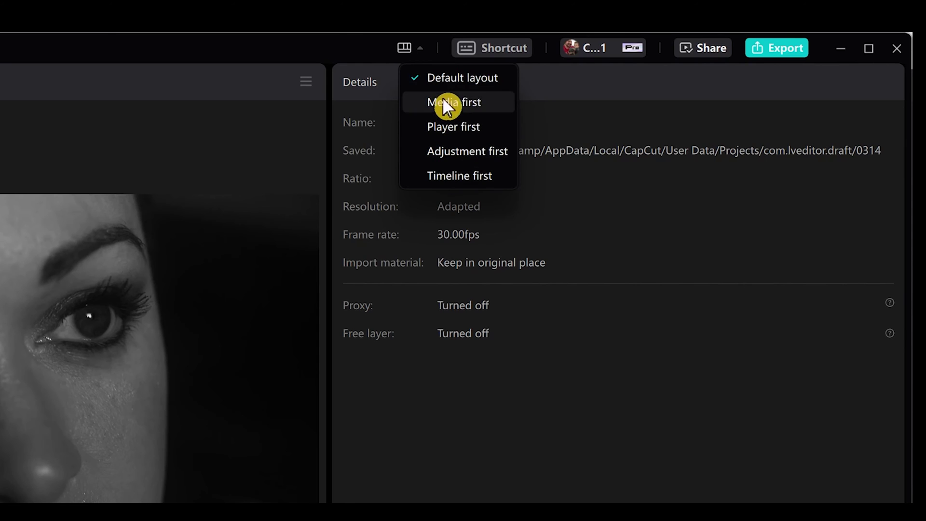
click(586, 114)
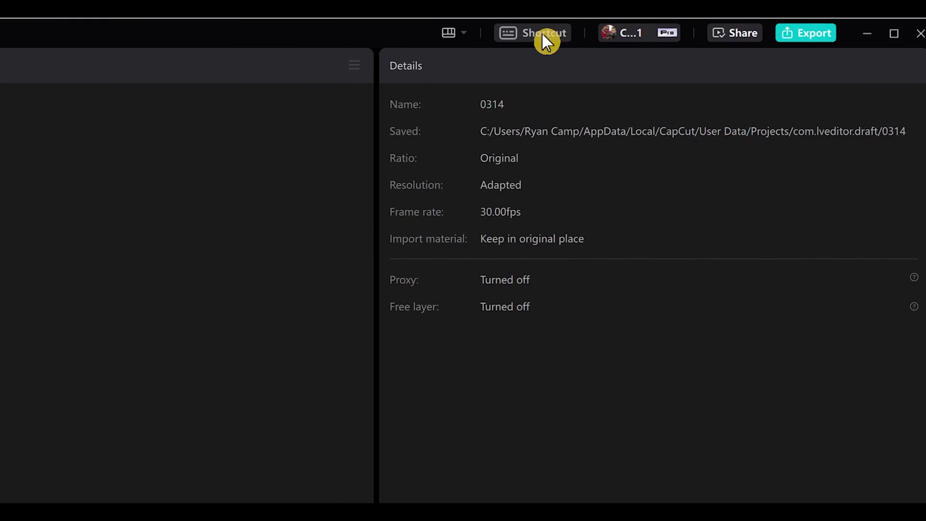
click(501, 47)
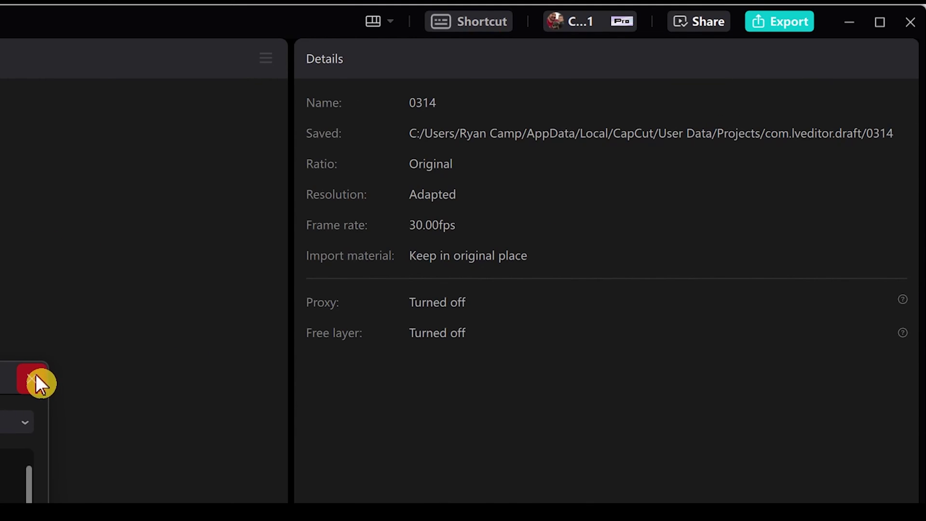
click(35, 378)
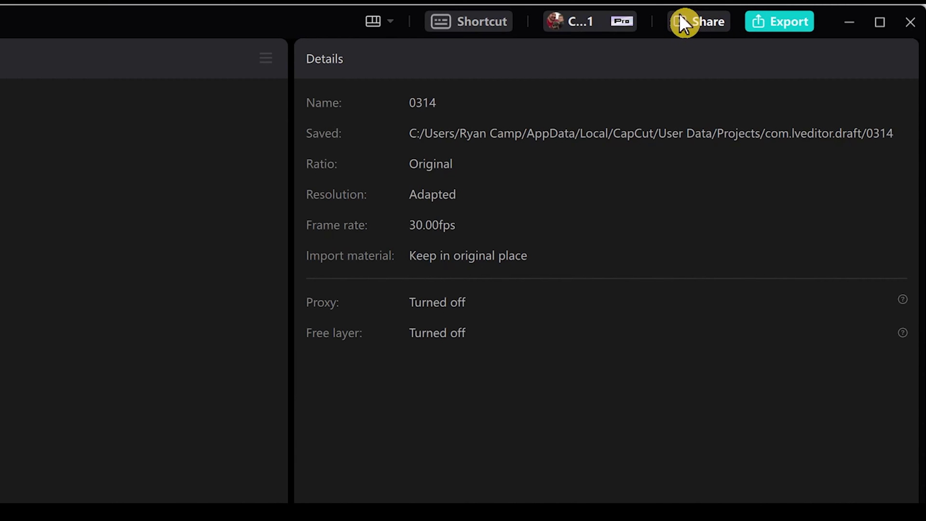
click(695, 22)
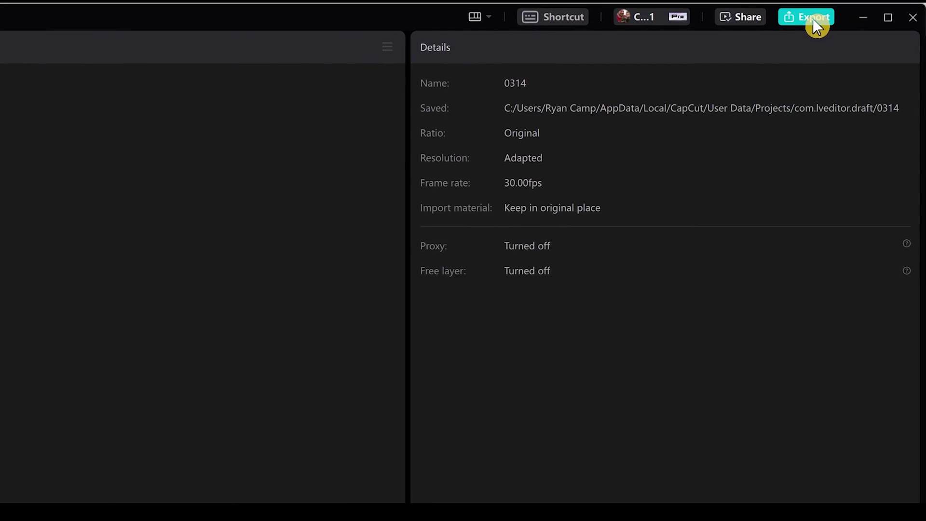
click(817, 18)
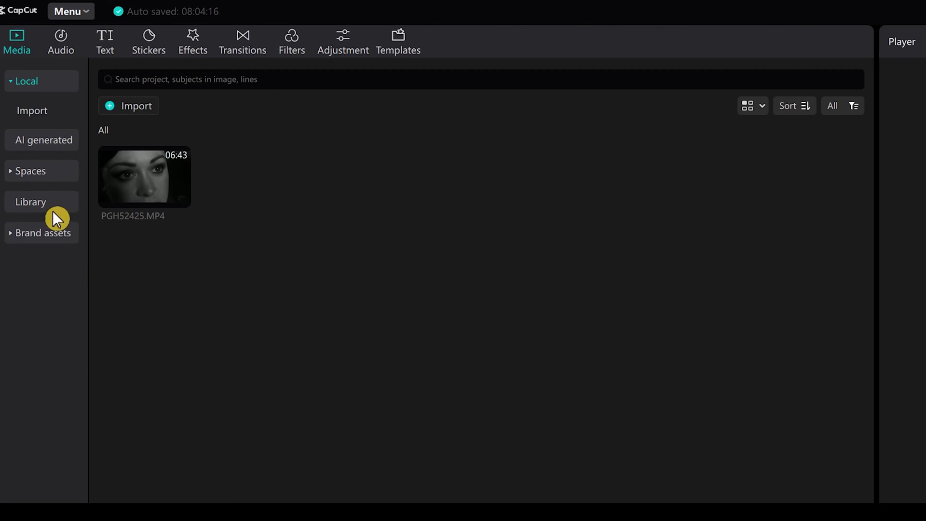
Step: View cloud Spaces, the stock Library and the two CapCut logo Brand asset images
click(35, 173)
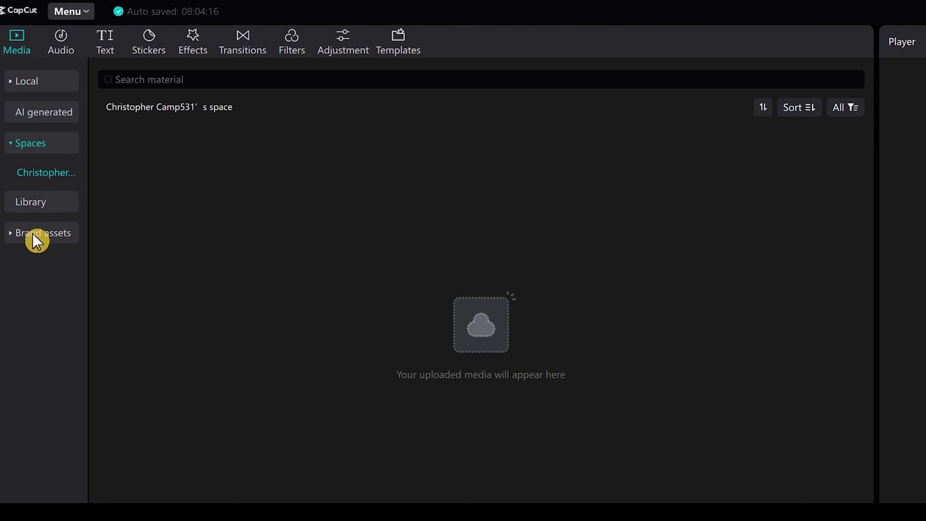
click(29, 201)
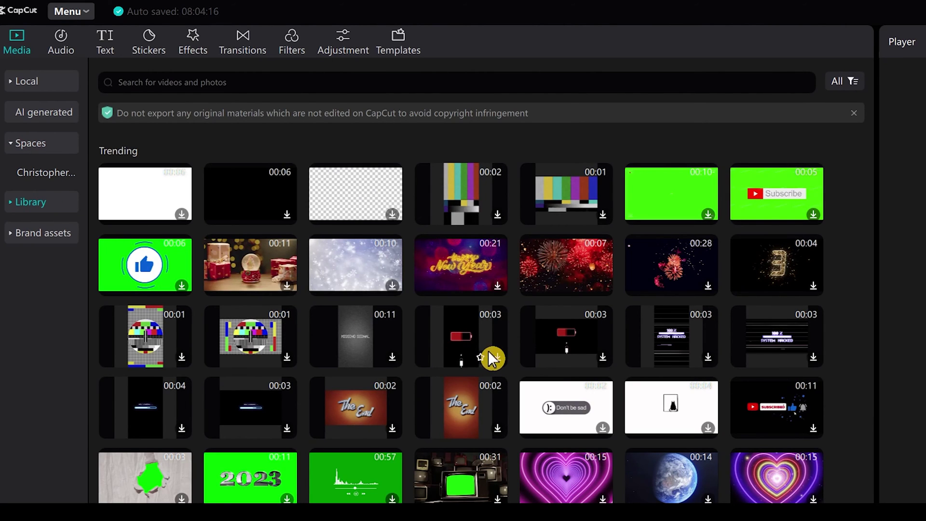
scroll(490, 357, down, 1)
scroll(490, 356, down, 3)
scroll(490, 356, down, 1)
scroll(492, 358, down, 2)
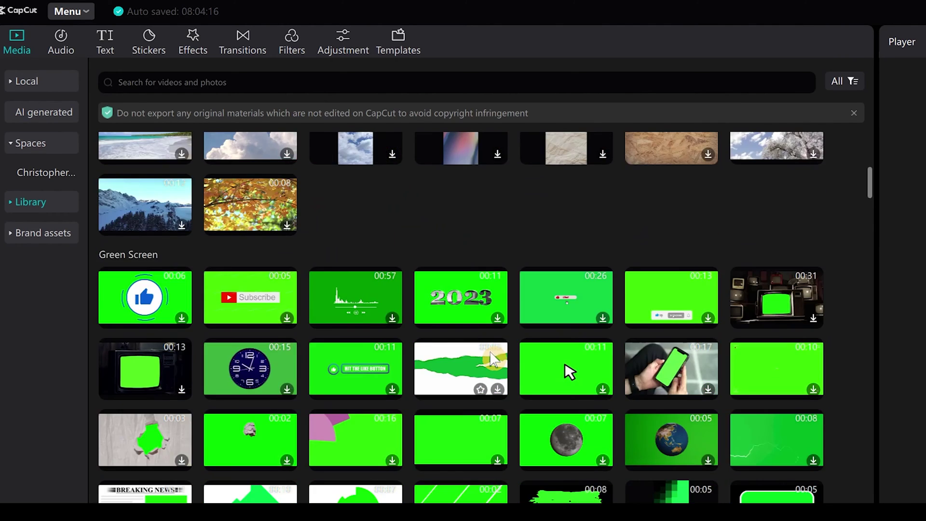
scroll(491, 357, down, 2)
scroll(492, 358, down, 1)
scroll(492, 359, down, 2)
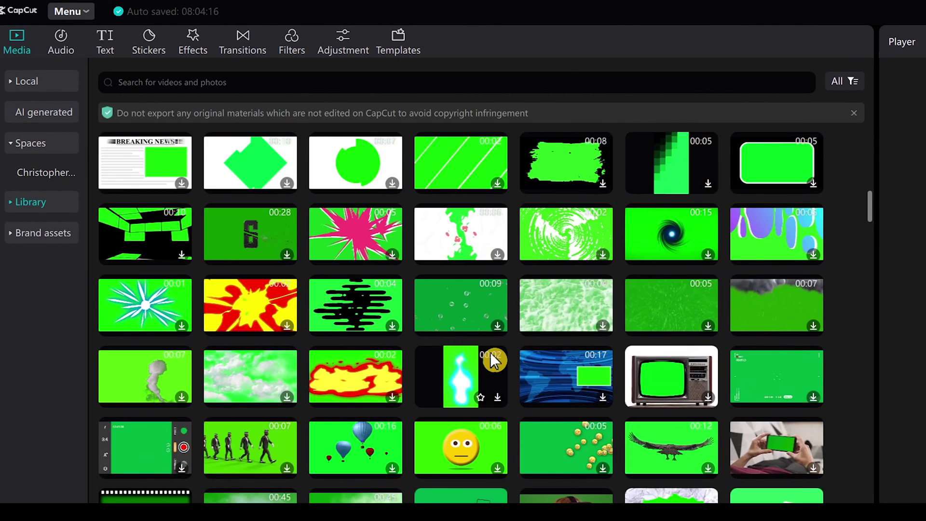
scroll(493, 360, down, 3)
scroll(492, 359, down, 1)
scroll(492, 359, down, 2)
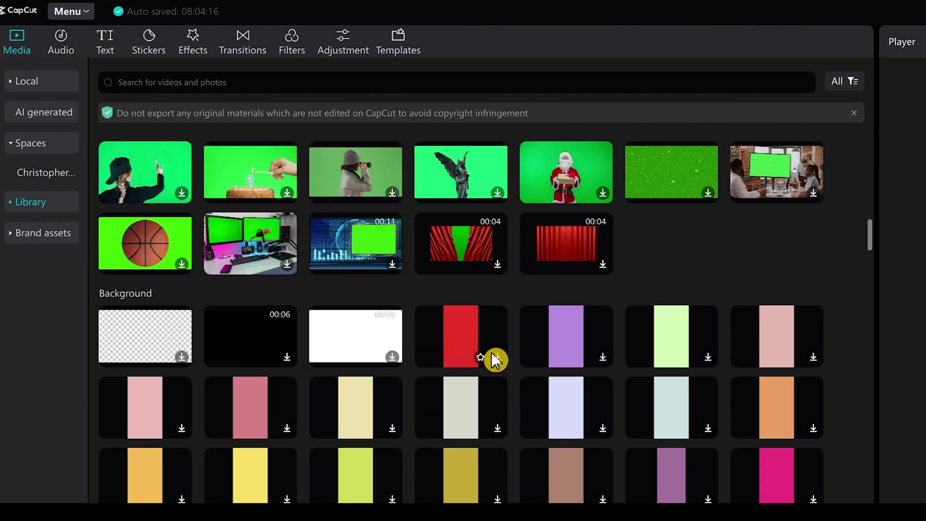
scroll(491, 359, down, 3)
scroll(491, 358, down, 1)
scroll(491, 359, down, 2)
scroll(491, 358, down, 1)
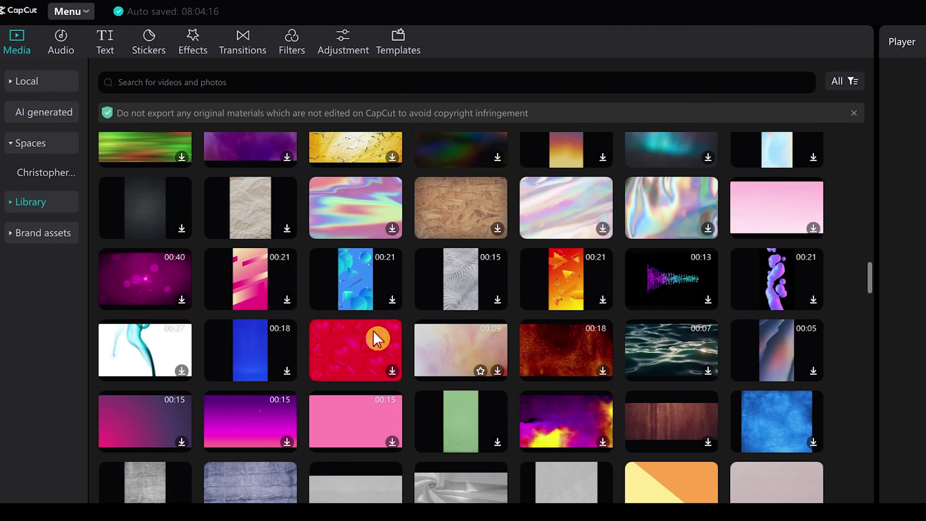
click(25, 233)
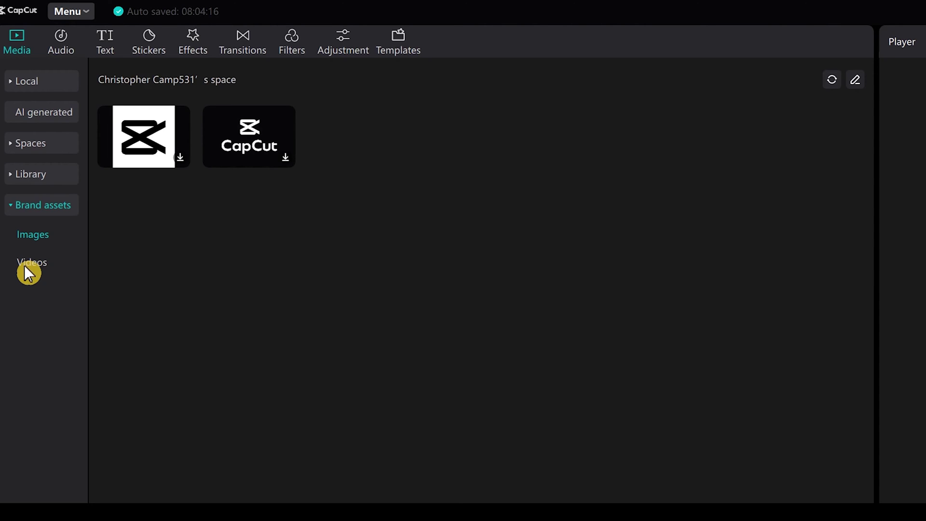
click(60, 50)
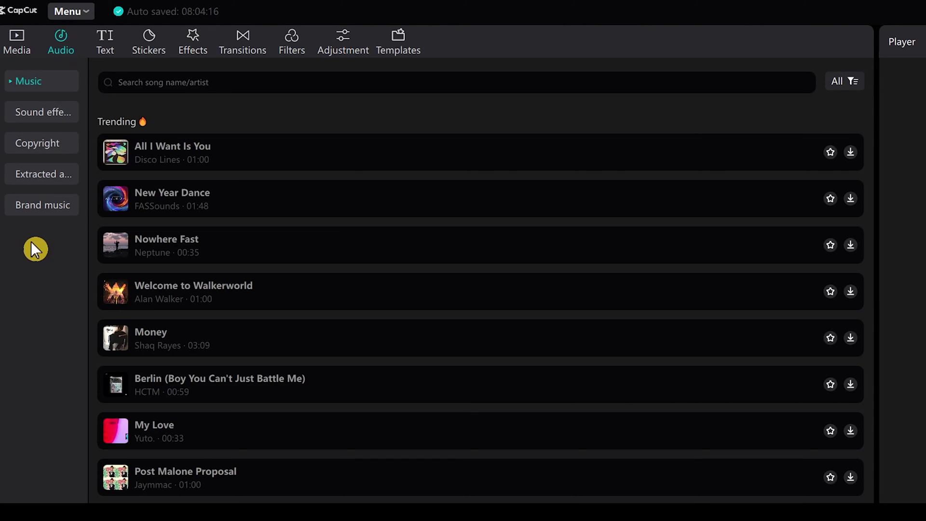
scroll(366, 314, down, 1)
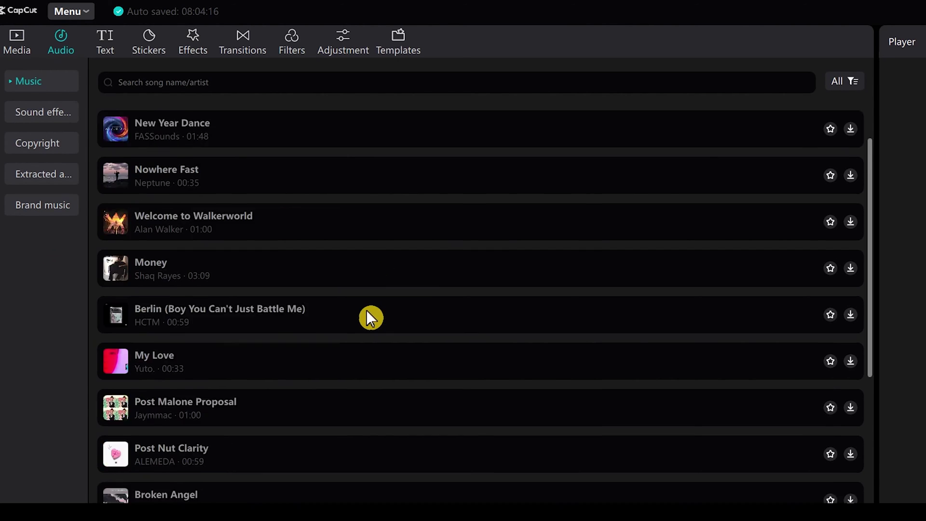
scroll(367, 313, down, 5)
scroll(367, 313, down, 3)
scroll(368, 316, down, 2)
scroll(366, 317, down, 2)
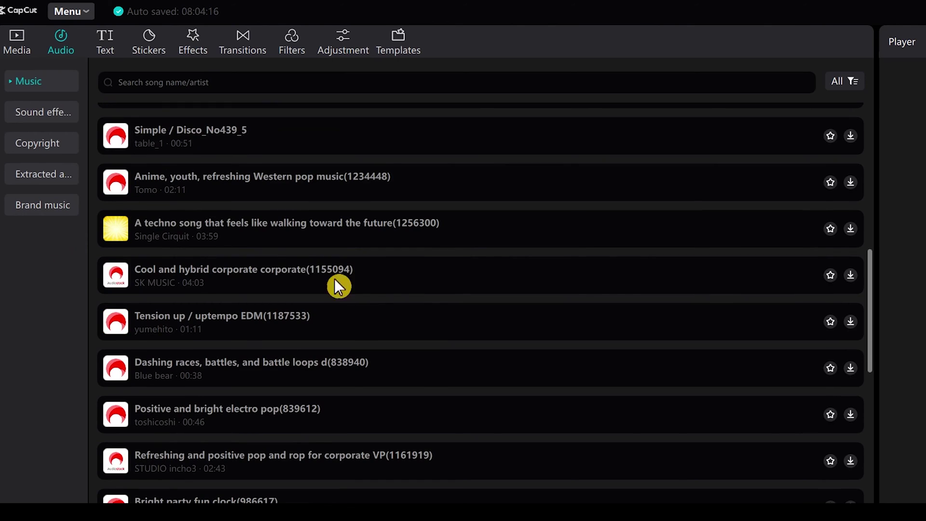
Step: Look through the Sound effects list and the trending Text title templates
click(35, 114)
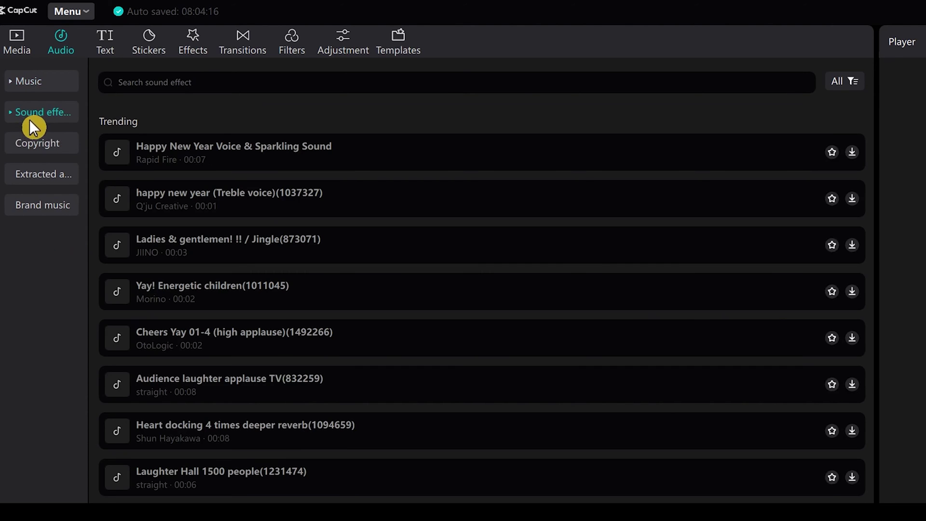
click(102, 41)
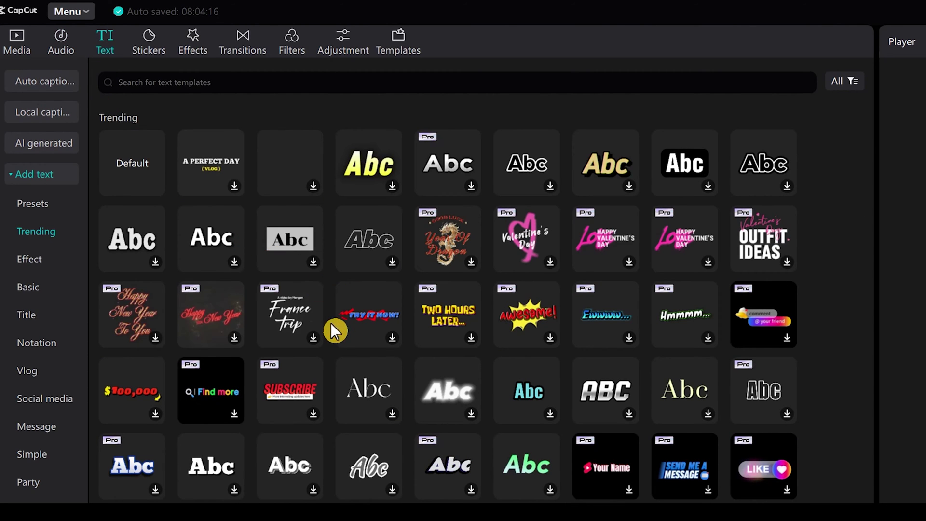
scroll(333, 332, down, 2)
scroll(327, 333, down, 2)
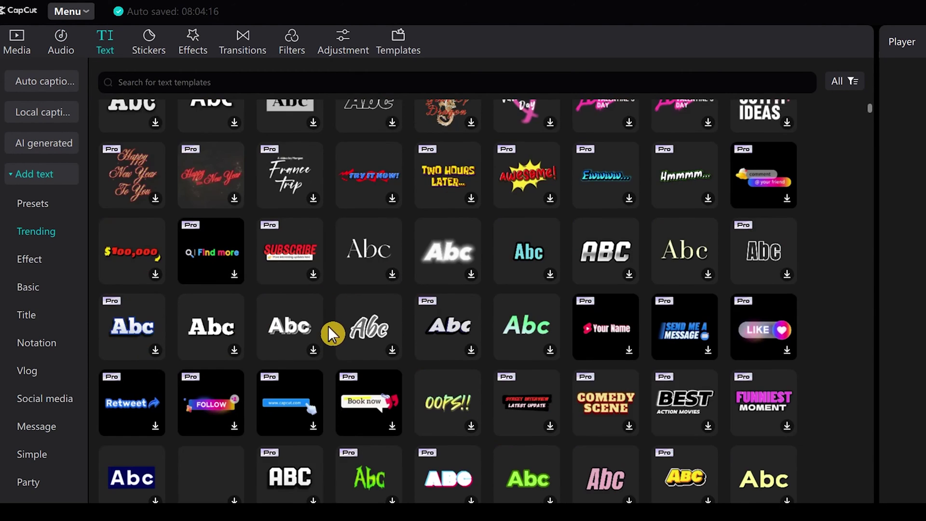
scroll(328, 334, down, 1)
scroll(328, 328, down, 2)
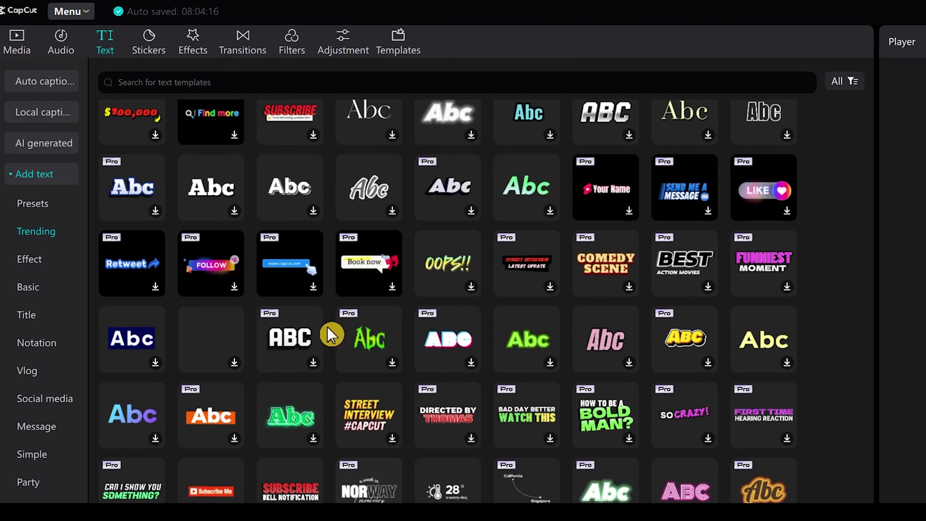
scroll(327, 326, up, 5)
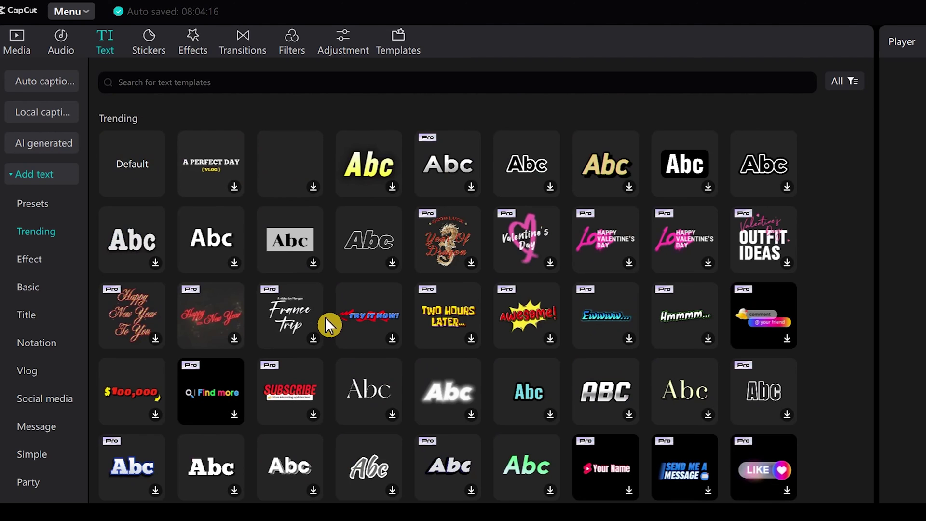
click(150, 42)
scroll(439, 342, down, 1)
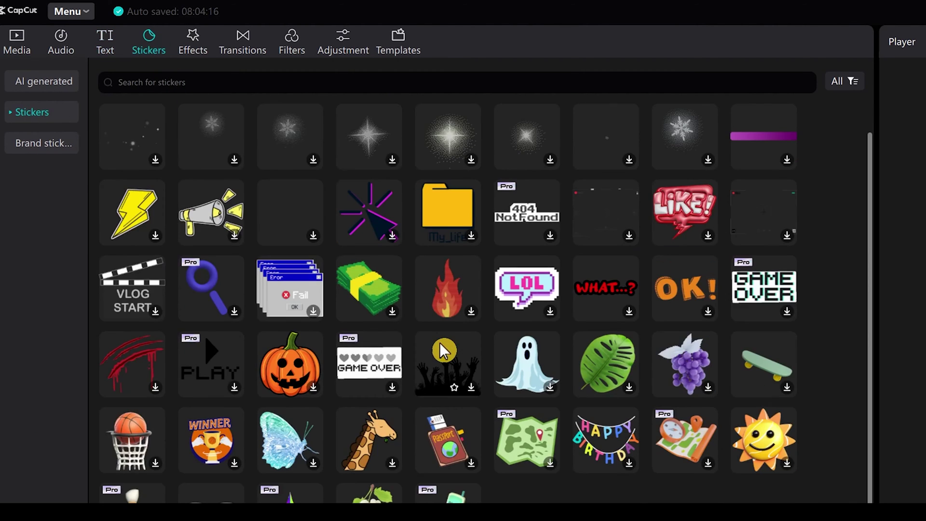
scroll(440, 343, down, 5)
scroll(439, 344, down, 2)
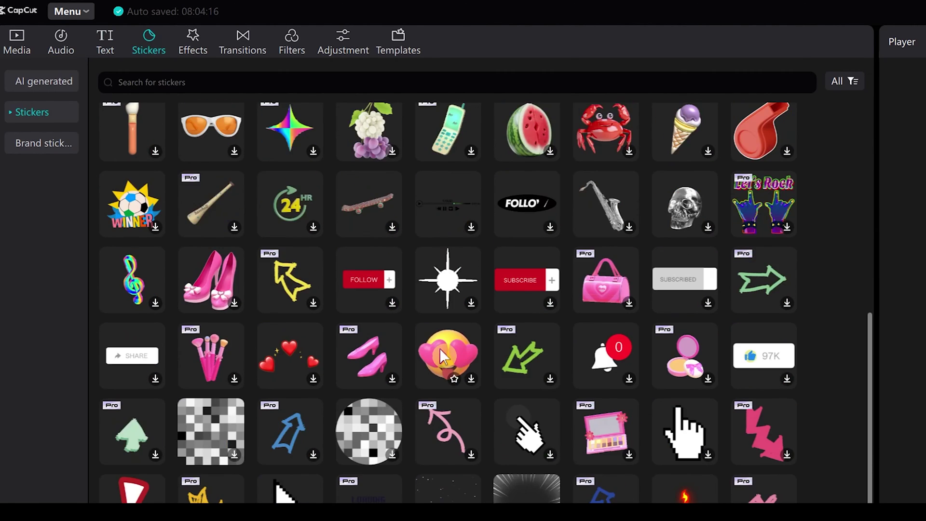
scroll(439, 348, down, 1)
scroll(439, 348, down, 2)
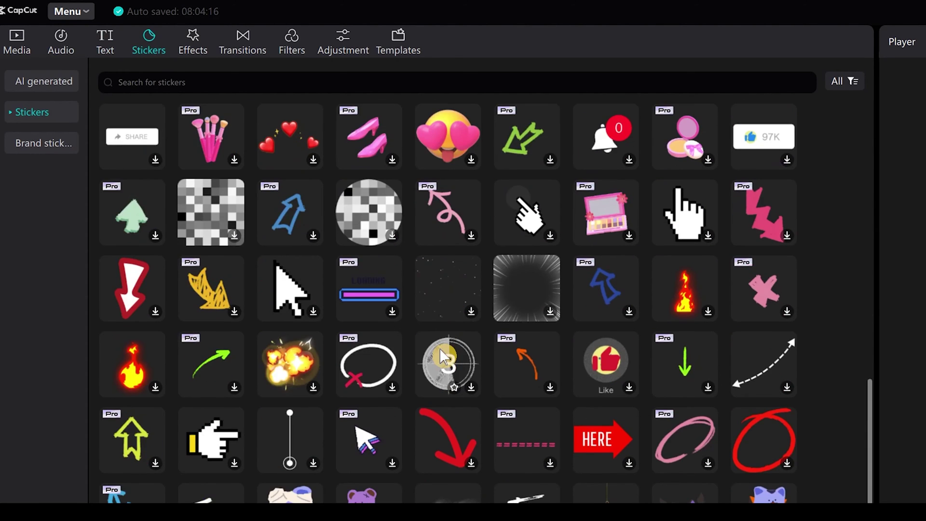
scroll(439, 349, down, 2)
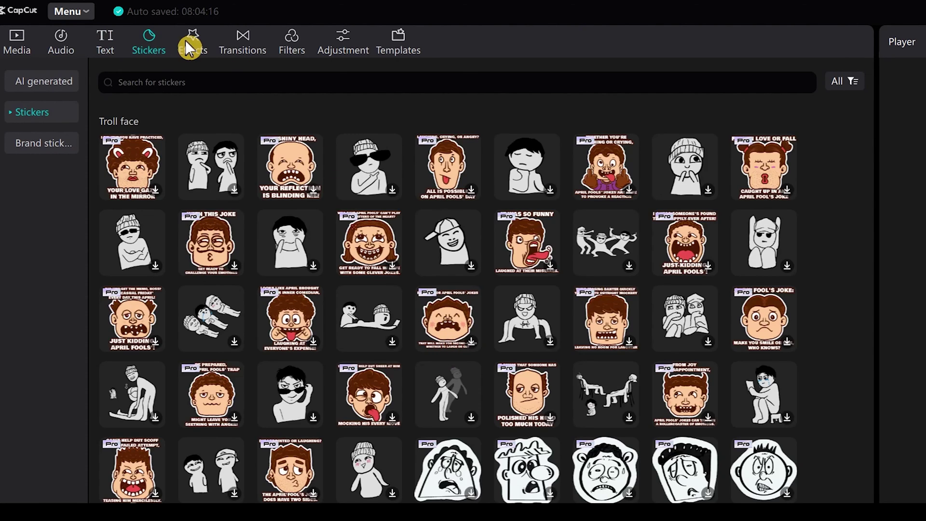
Step: Browse the video Effects library, then the trending Transitions library
click(185, 40)
scroll(362, 317, down, 1)
scroll(362, 316, down, 2)
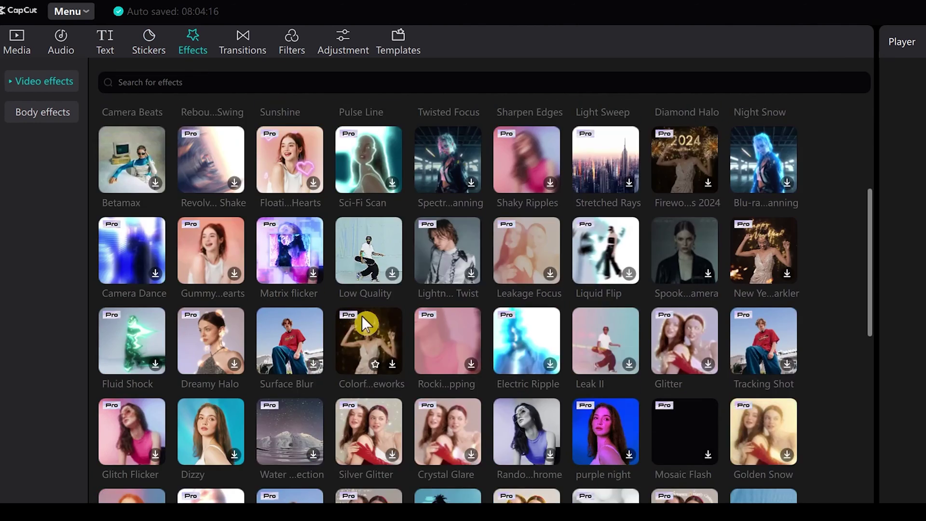
scroll(361, 315, down, 2)
scroll(362, 316, down, 1)
scroll(362, 317, down, 2)
scroll(363, 317, down, 2)
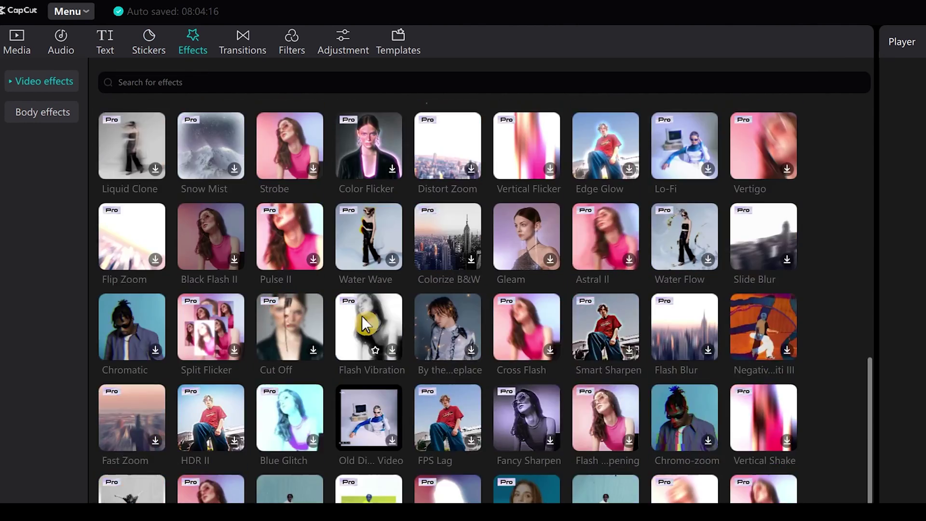
scroll(361, 317, down, 1)
scroll(362, 316, down, 2)
scroll(362, 316, down, 2)
scroll(361, 317, down, 1)
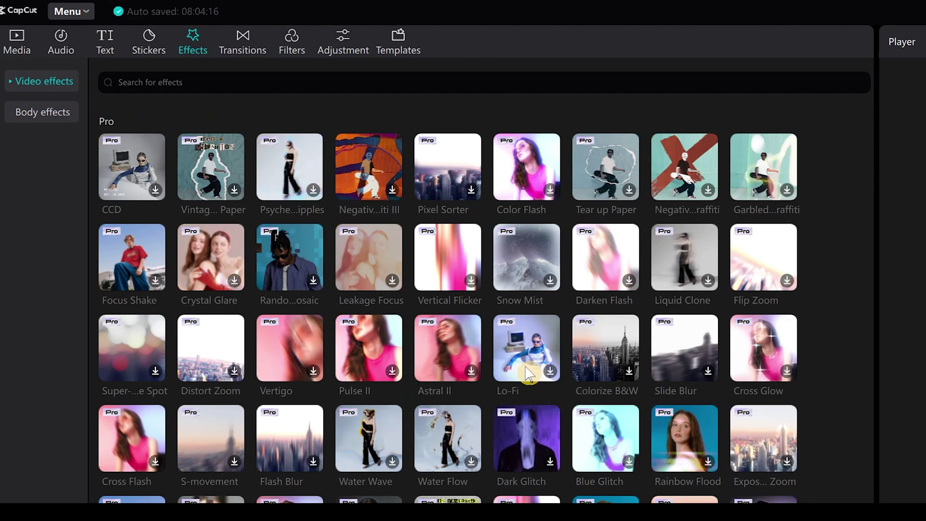
scroll(318, 373, down, 5)
scroll(348, 275, up, 2)
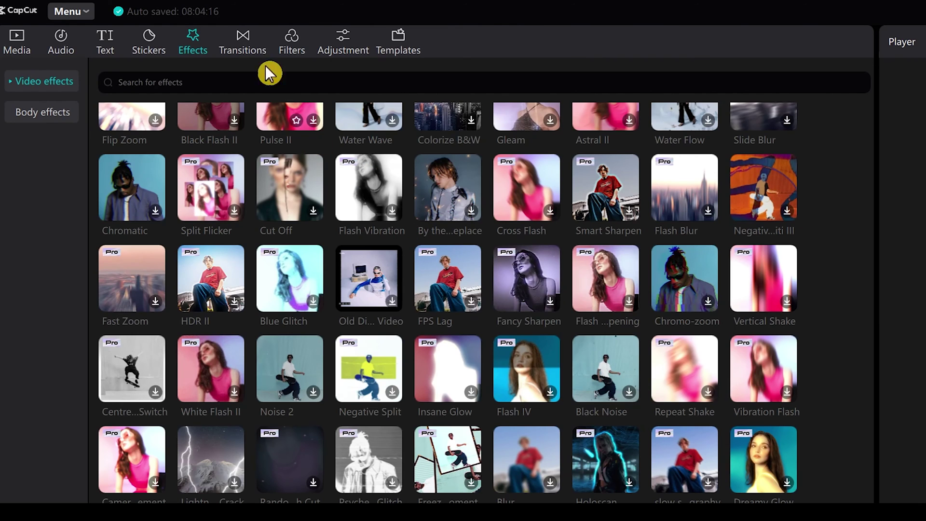
click(246, 38)
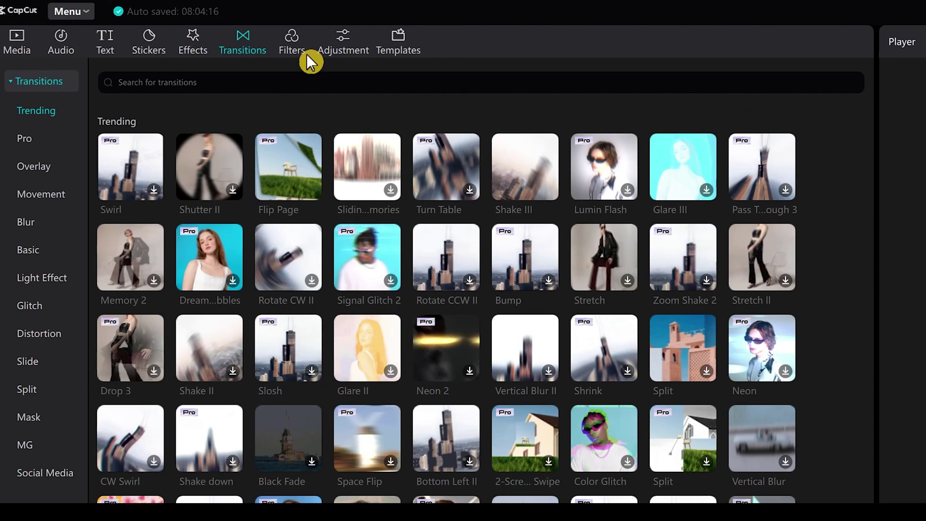
Step: Look through Filters, Adjustment Presets and LUT import, returning to Customized adjustment
click(289, 40)
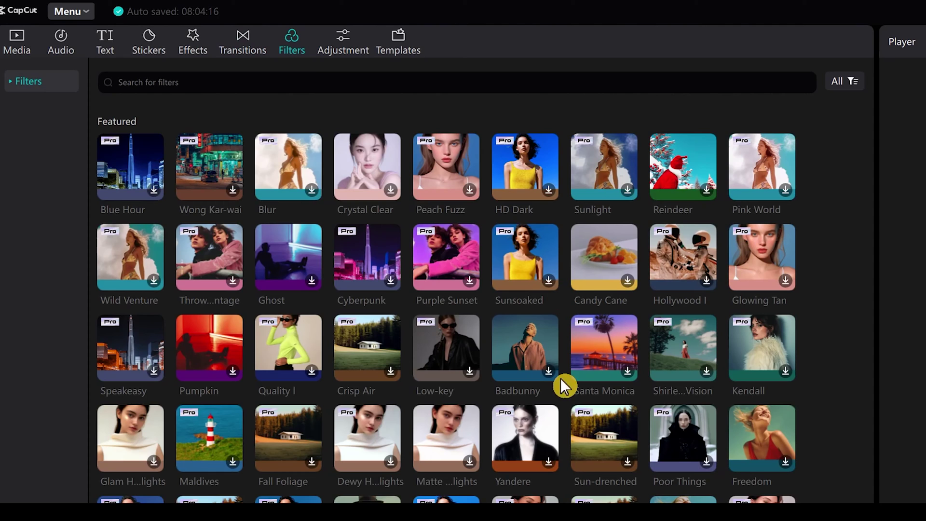
click(343, 42)
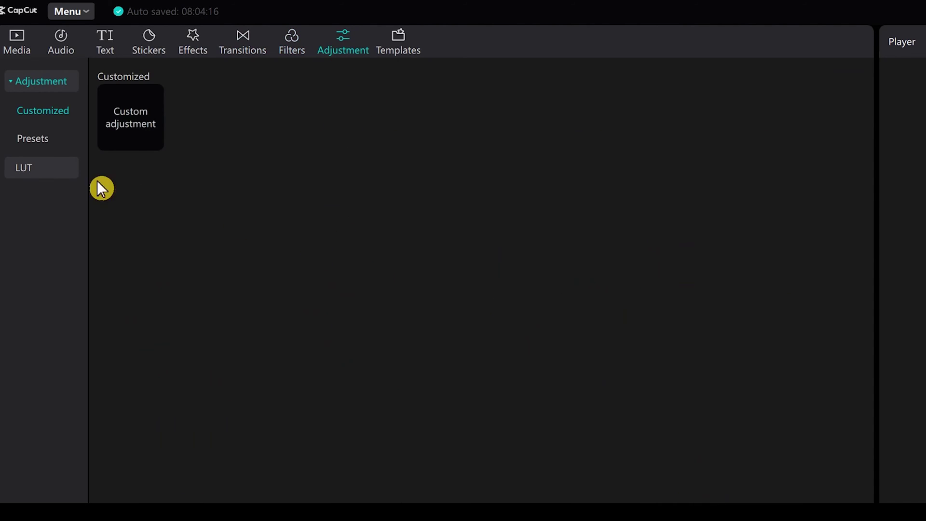
click(36, 142)
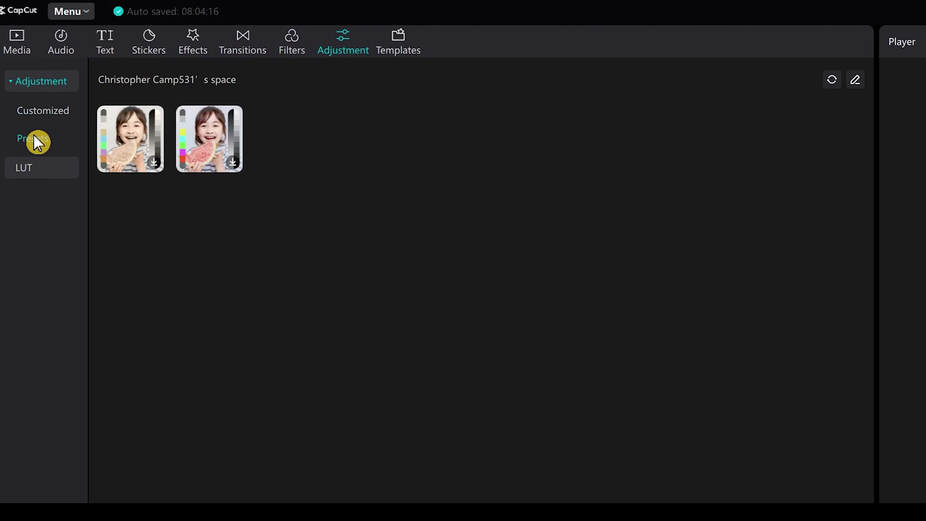
click(30, 167)
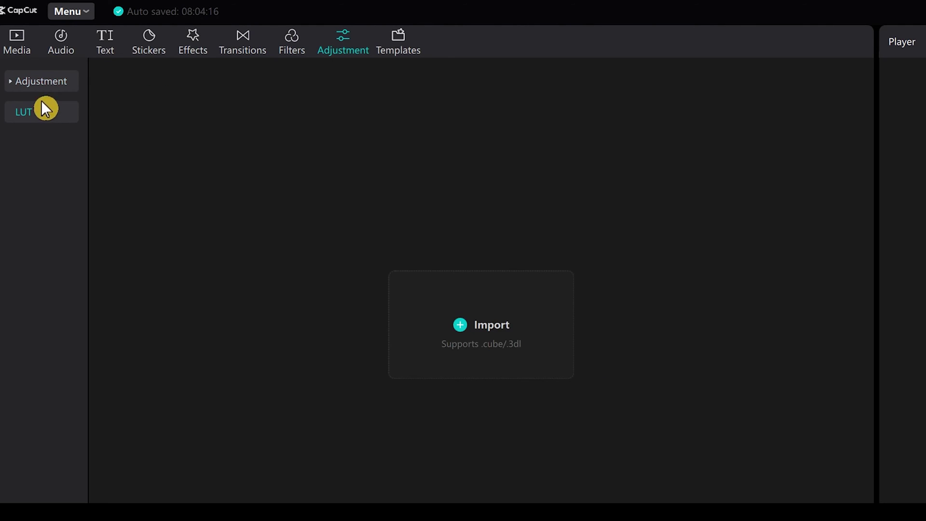
click(40, 82)
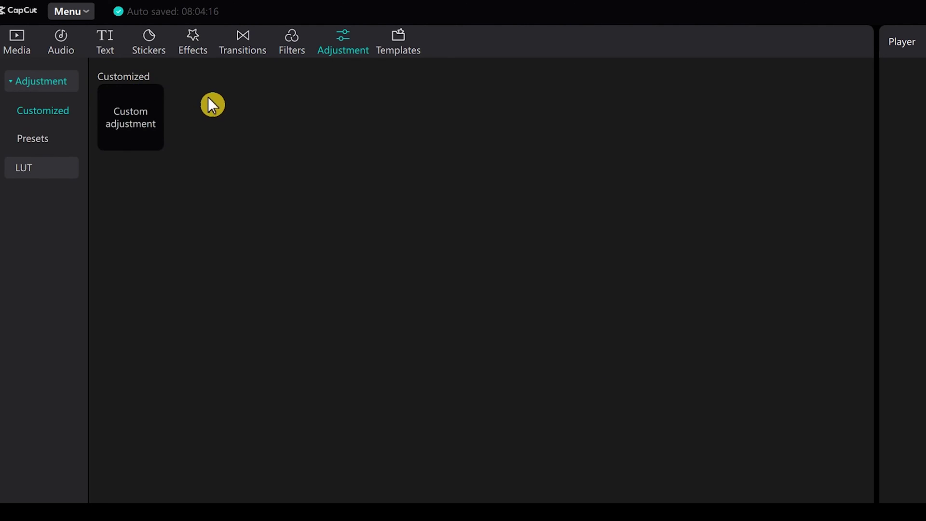
click(397, 43)
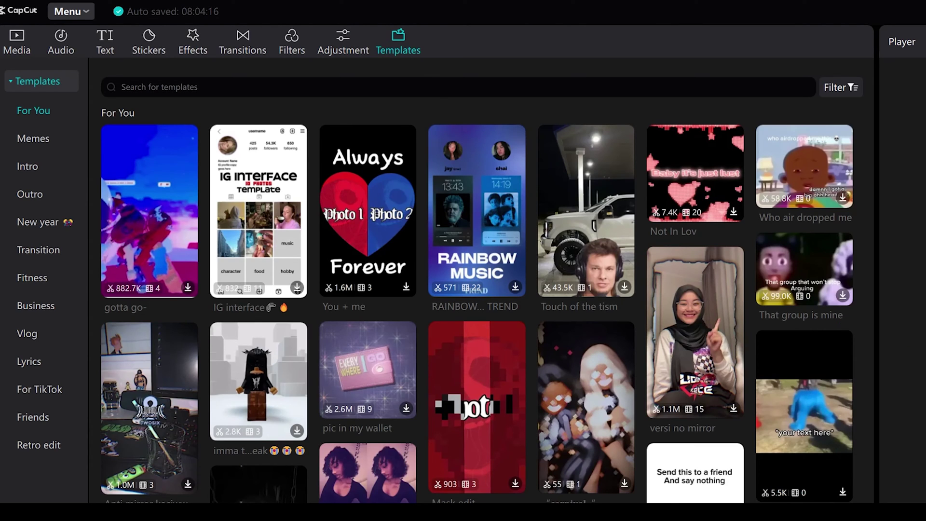
Step: Show the Local media containing the imported clip PGH52425.MP4
click(18, 45)
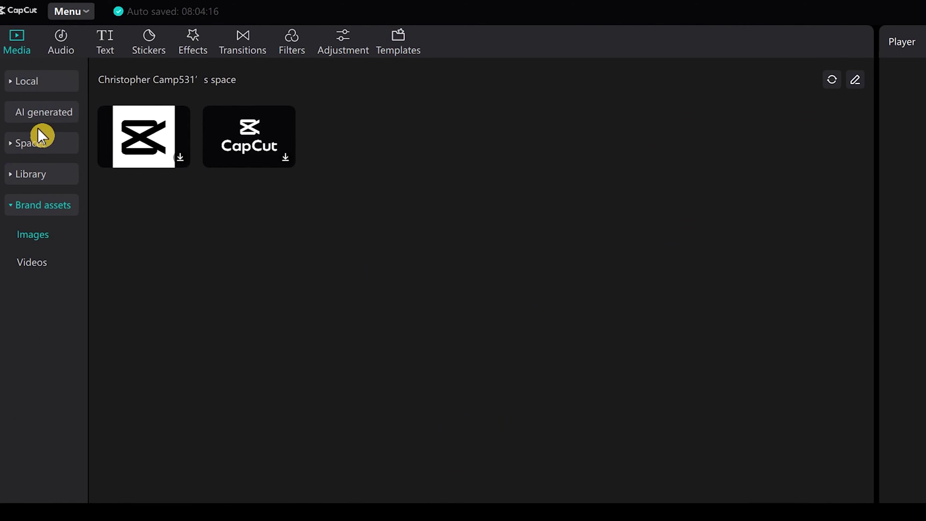
click(26, 82)
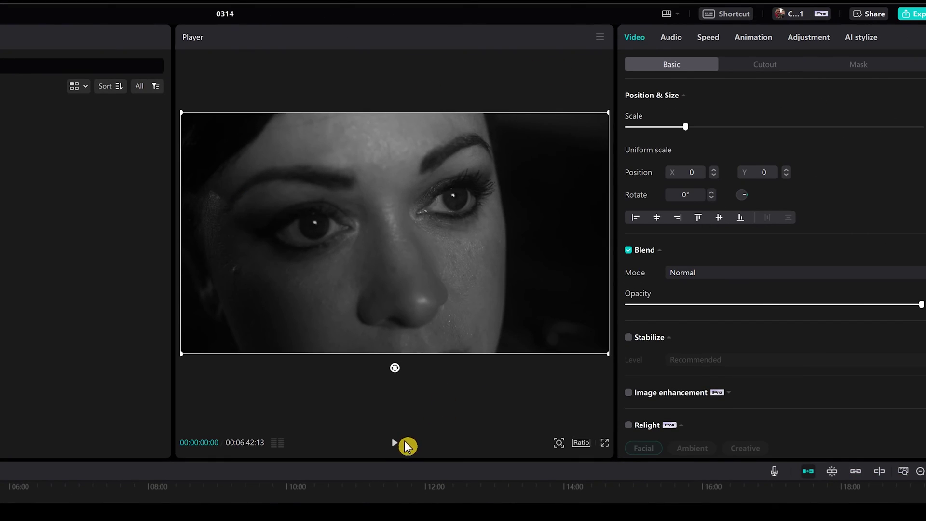
Step: Preview about a second of the face clip, then view the aspect Ratio choices
click(395, 443)
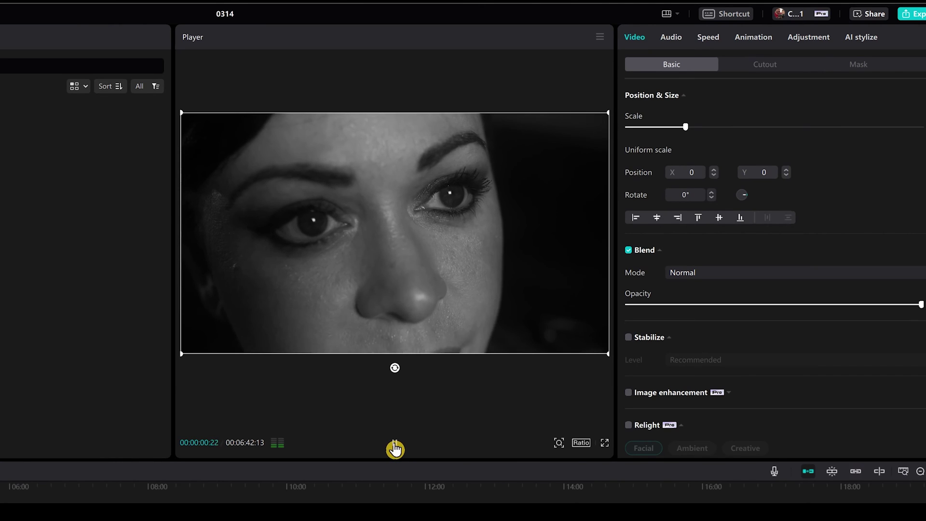
click(394, 448)
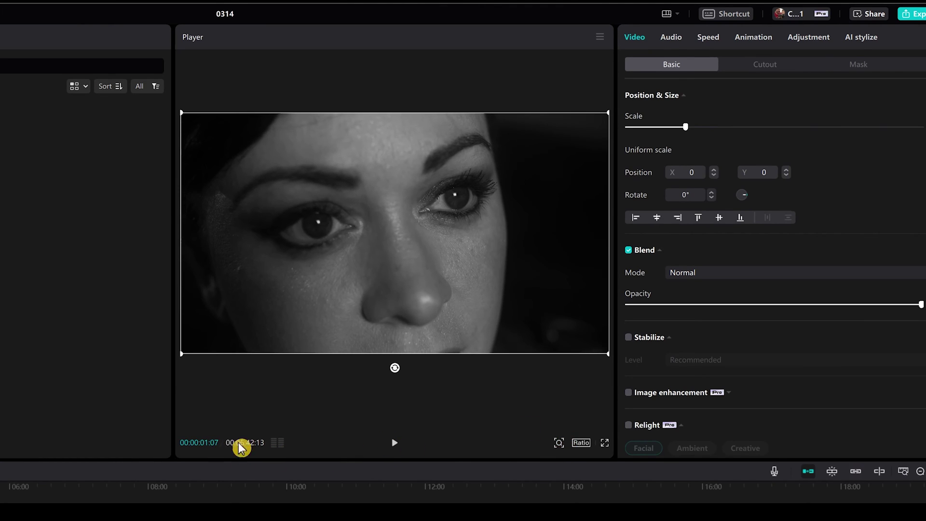
click(581, 443)
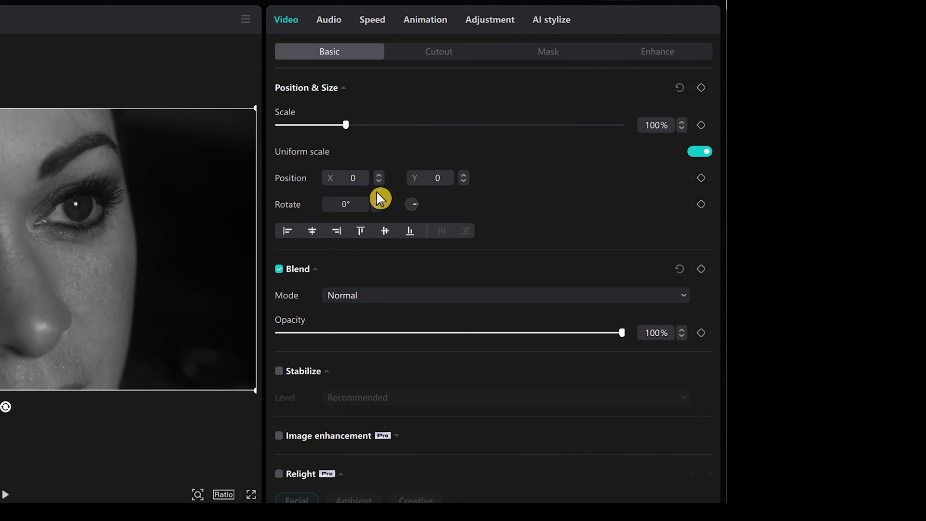
drag(622, 332, 377, 334)
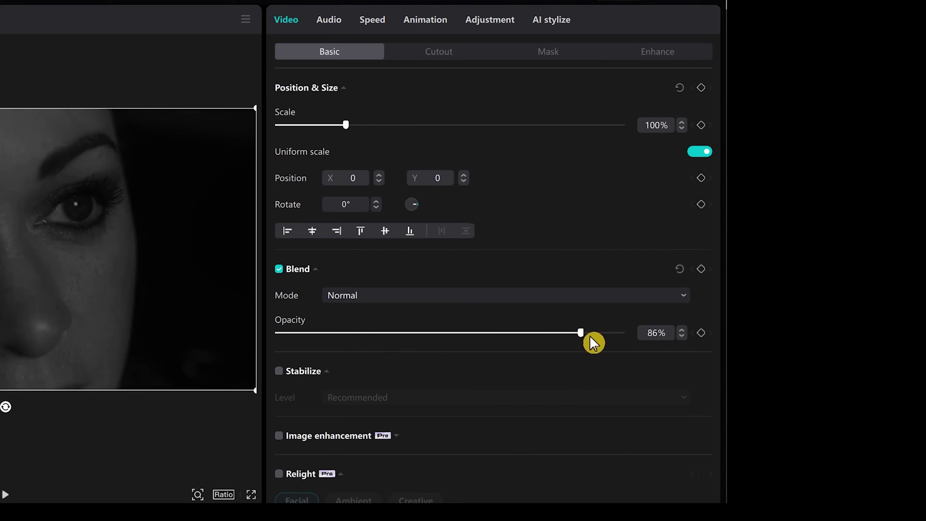
drag(377, 335, 649, 340)
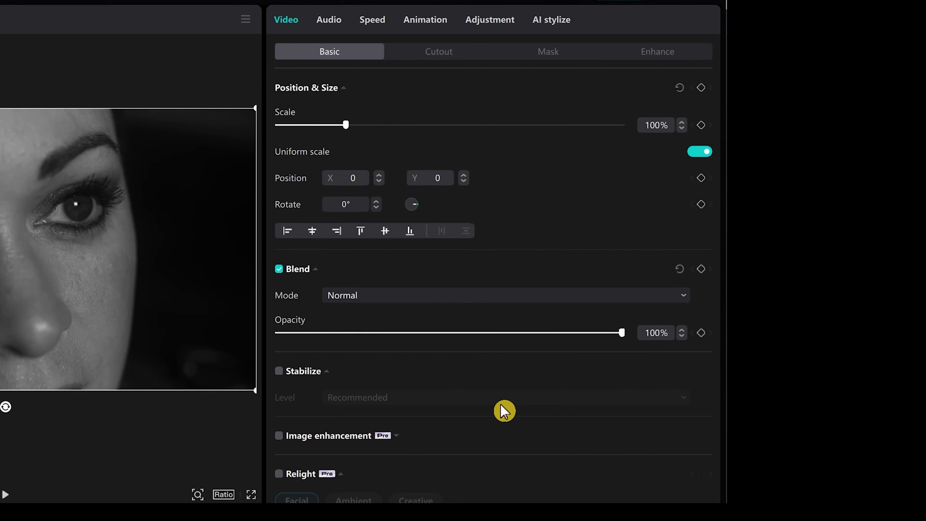
scroll(494, 404, down, 1)
scroll(510, 407, down, 1)
scroll(511, 407, down, 3)
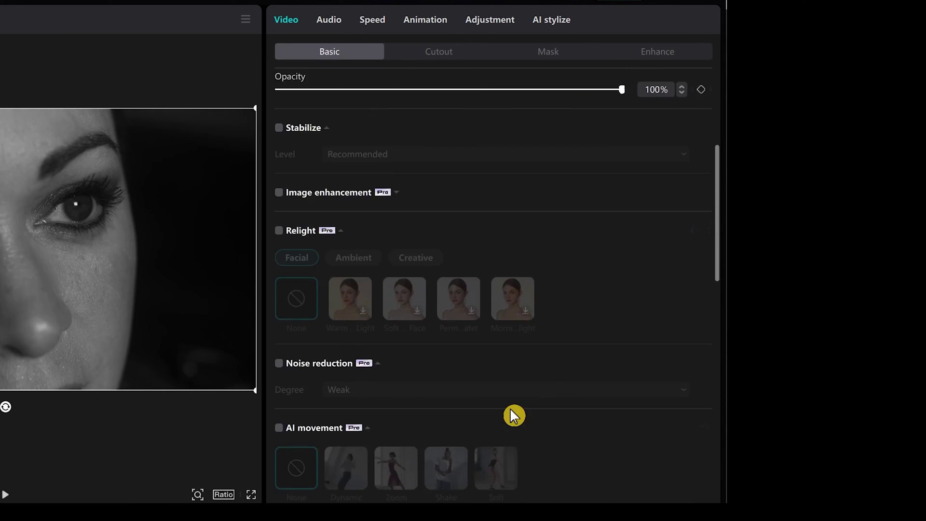
scroll(510, 408, down, 3)
scroll(510, 407, down, 3)
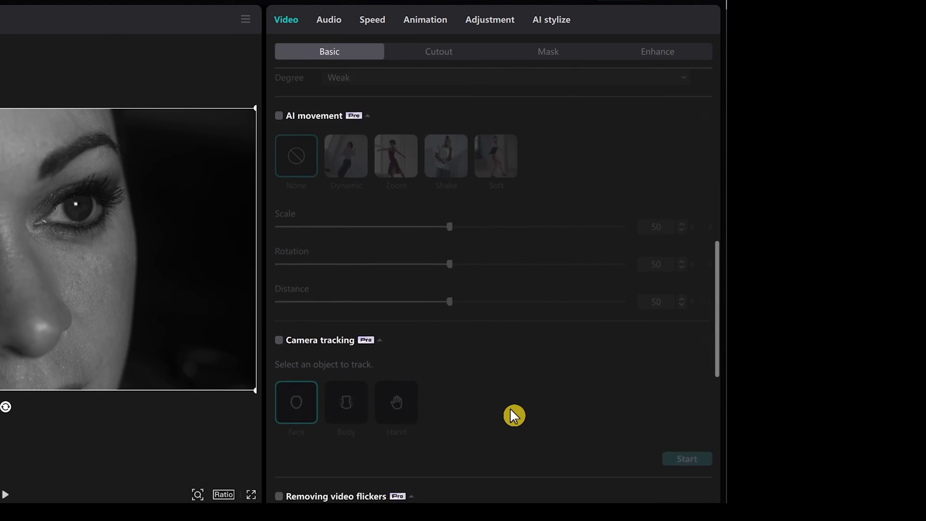
scroll(511, 415, down, 3)
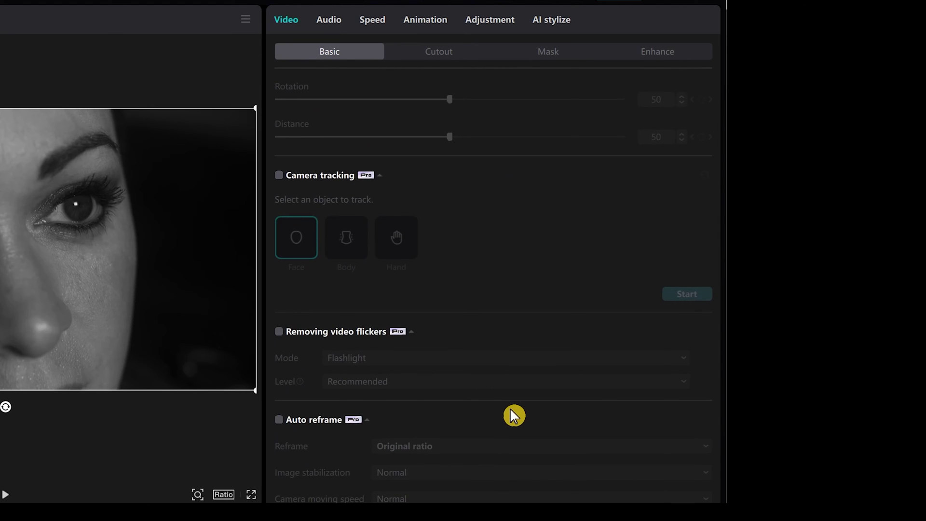
scroll(510, 409, up, 3)
scroll(510, 409, up, 5)
scroll(509, 409, up, 1)
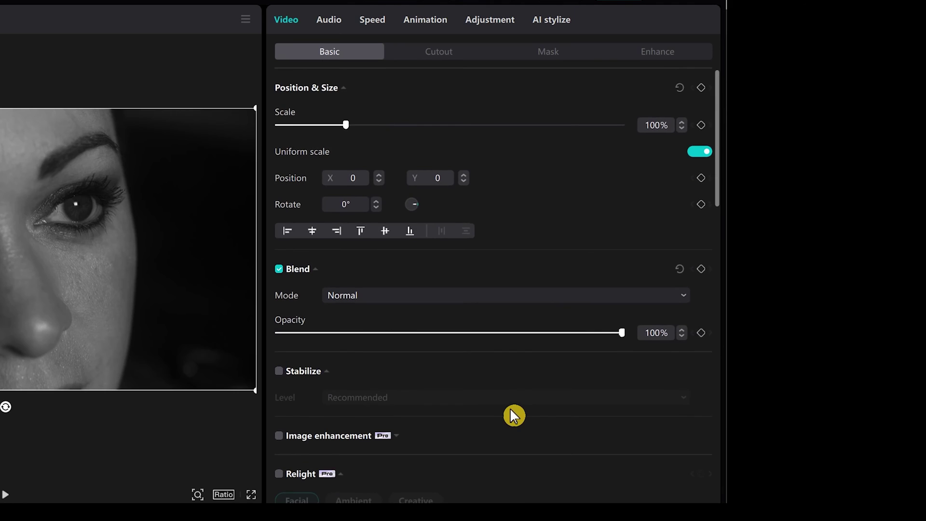
Step: Check the Cutout, Mask and Enhance options, then the clip's 0.0dB Audio settings
click(445, 54)
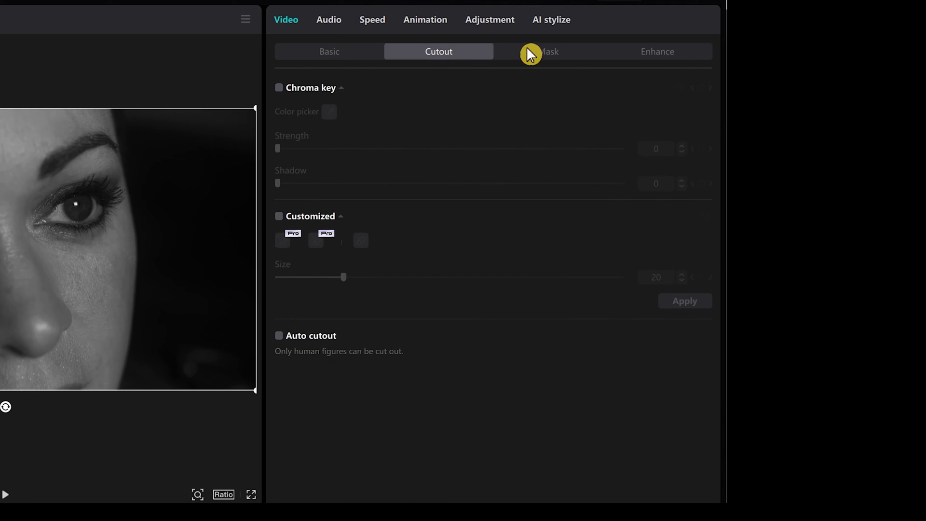
click(552, 57)
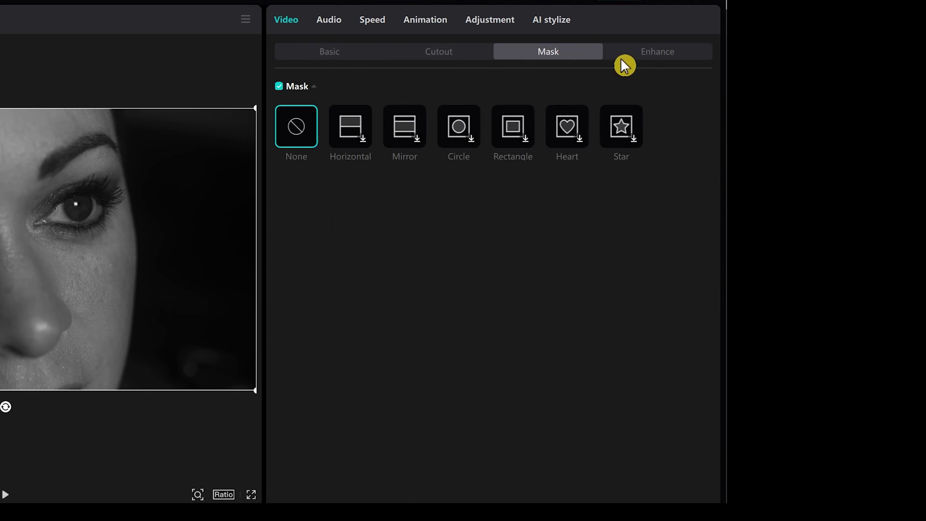
click(660, 58)
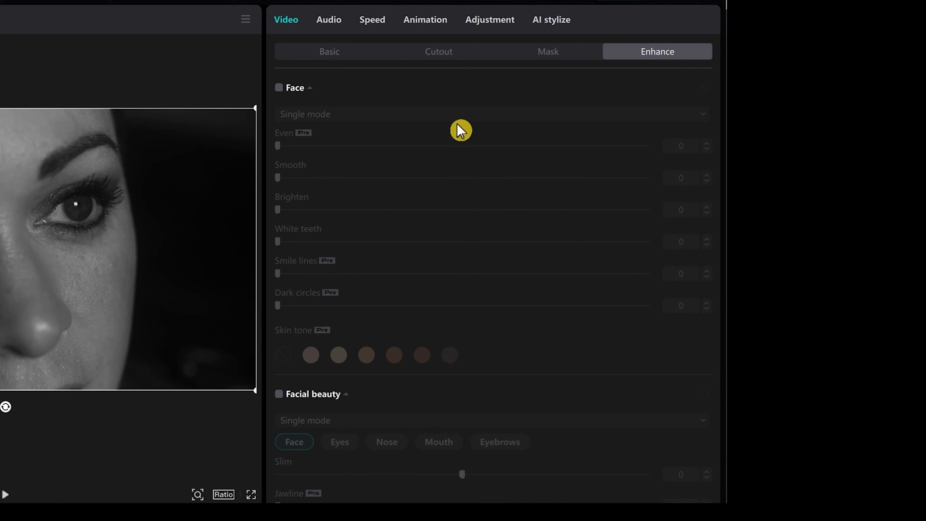
click(335, 25)
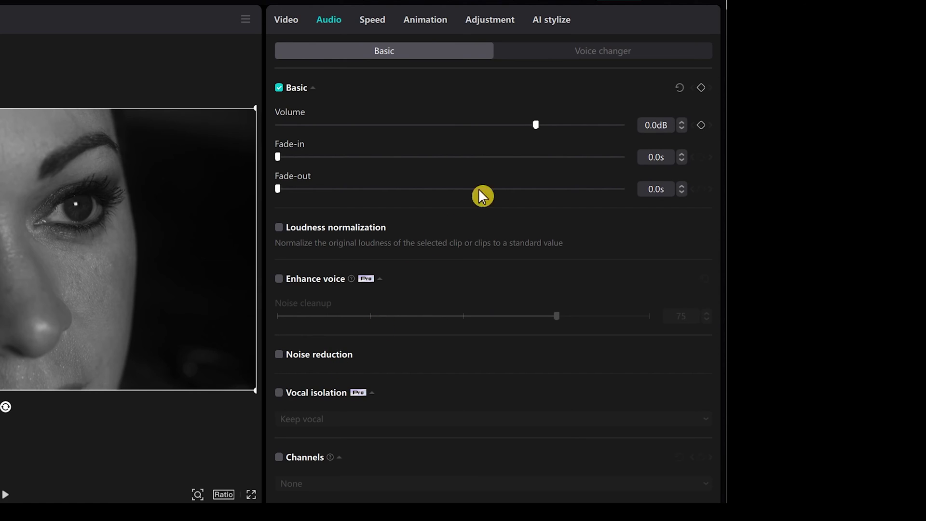
Step: Mute the clip's volume, then view its Speed settings and In animations
drag(536, 125, 255, 140)
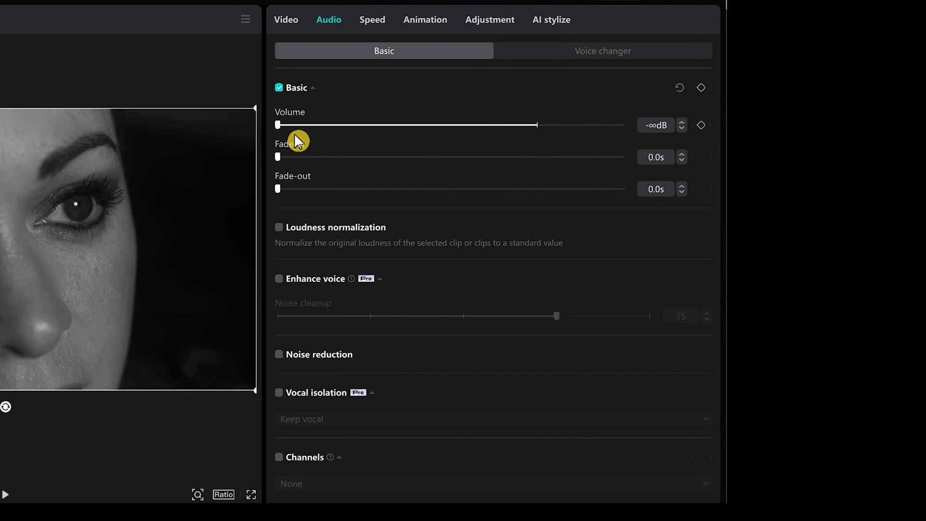
click(373, 22)
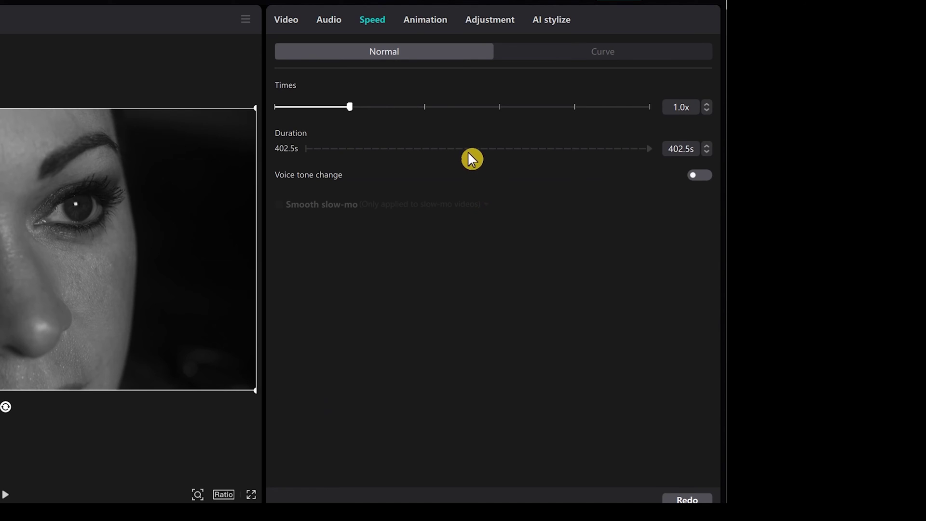
click(428, 20)
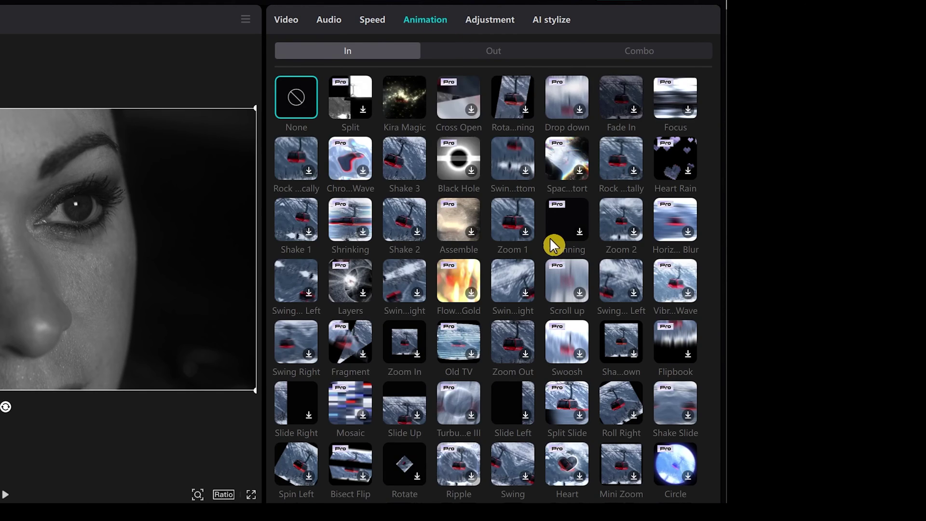
scroll(551, 244, down, 2)
scroll(551, 244, down, 2)
scroll(554, 249, down, 2)
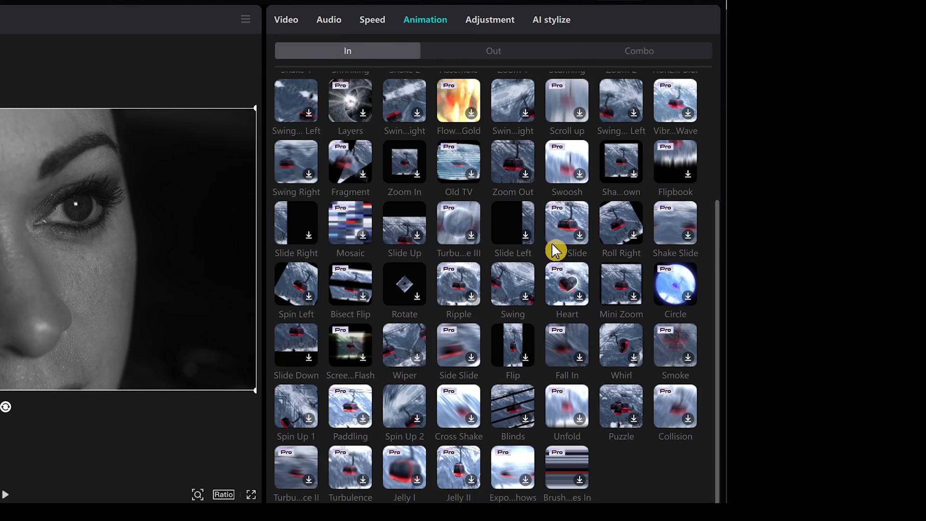
scroll(552, 243, up, 3)
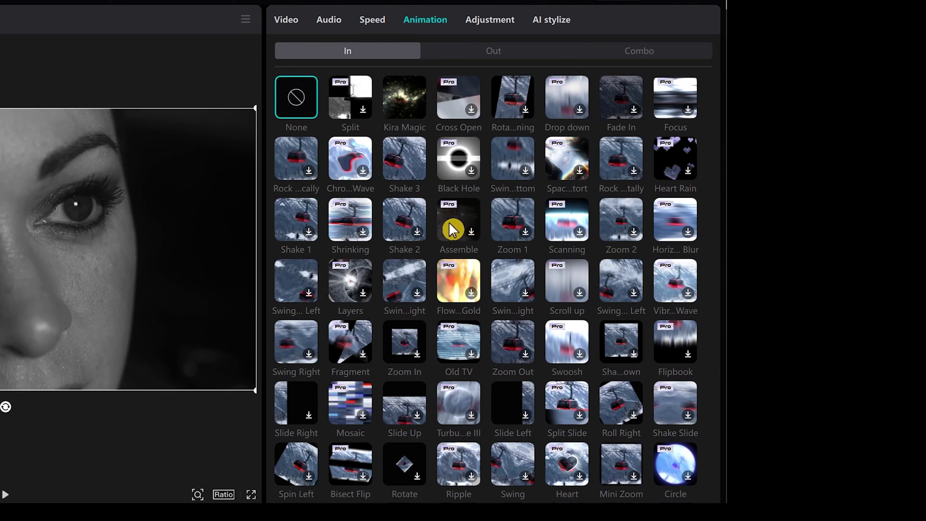
Step: Browse the Adjustment Basic, Curves, HSL and Color wheel panels, then the AI stylize presets
click(498, 22)
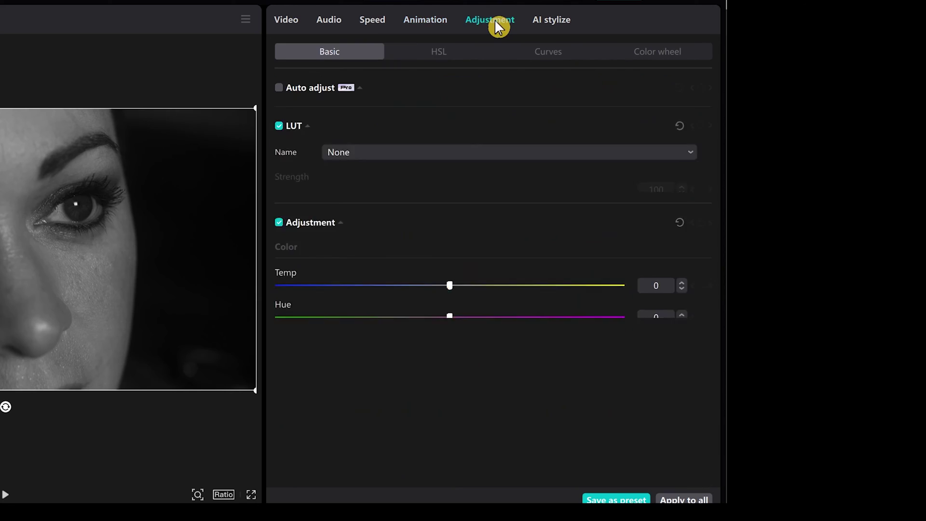
scroll(526, 270, down, 3)
scroll(526, 270, down, 4)
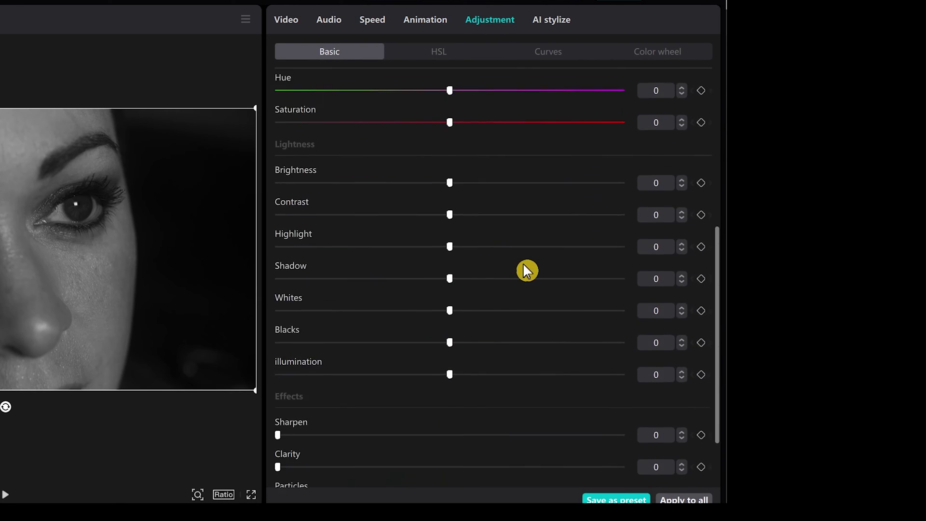
scroll(526, 270, down, 2)
scroll(526, 270, up, 1)
scroll(526, 270, up, 4)
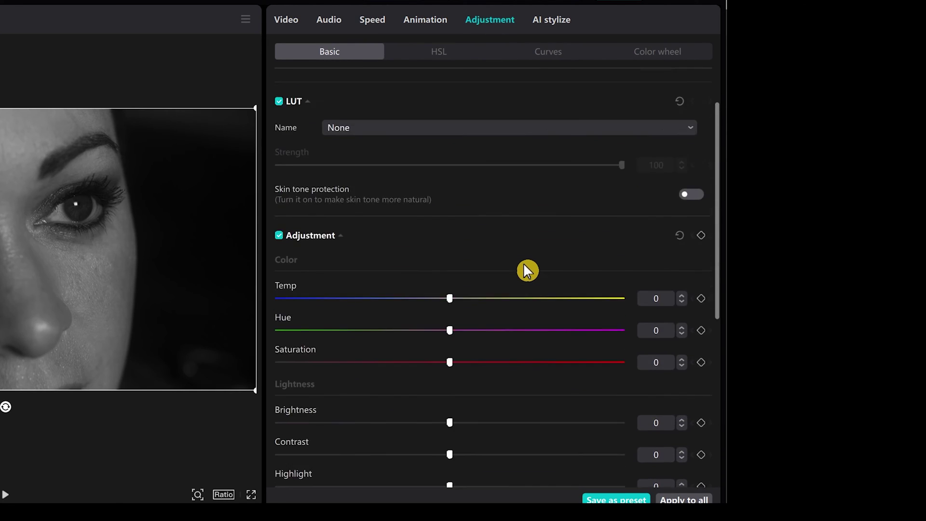
scroll(526, 269, up, 1)
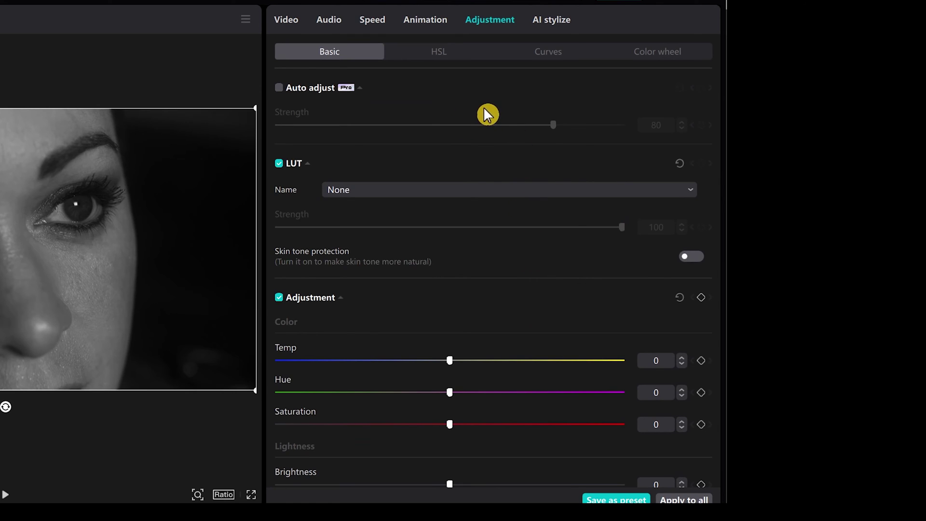
click(545, 52)
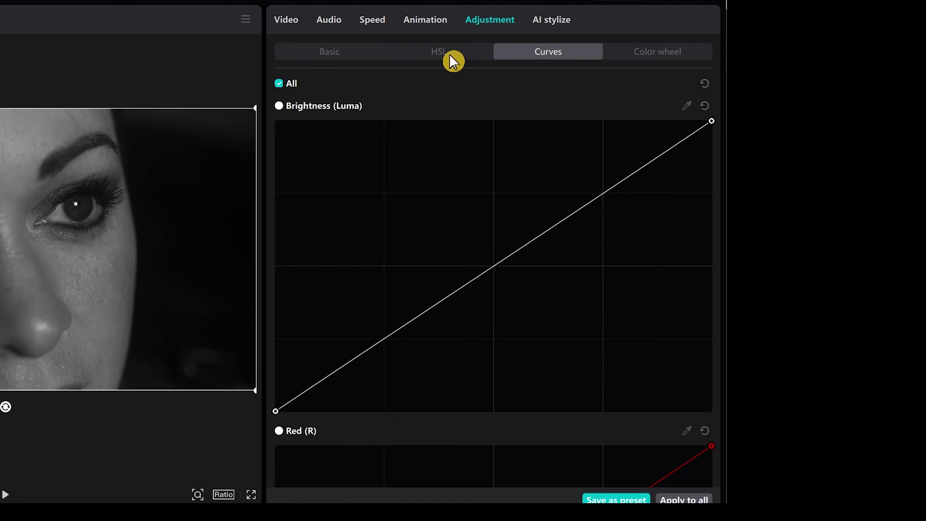
click(450, 54)
click(650, 51)
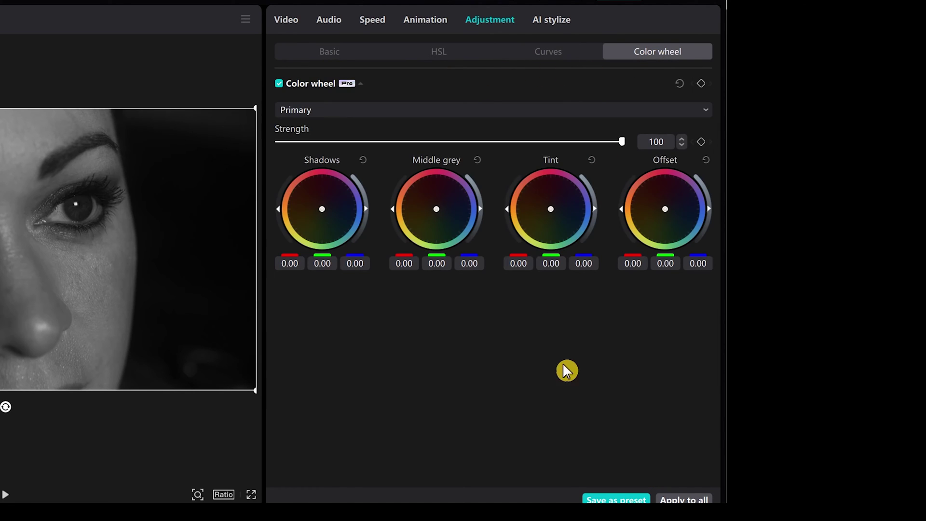
click(554, 20)
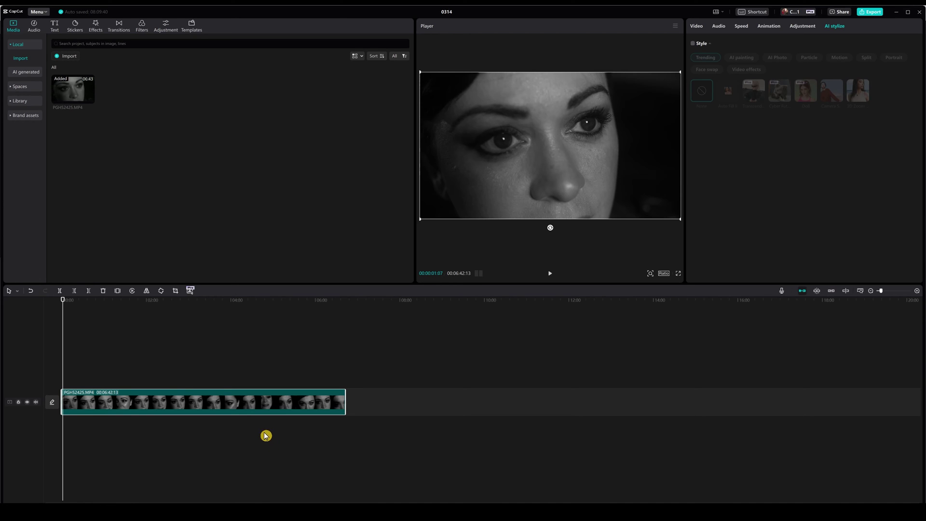
Step: Move the playhead to about 1:37 and slide the cover frame marker along the video strip
drag(115, 310, 152, 306)
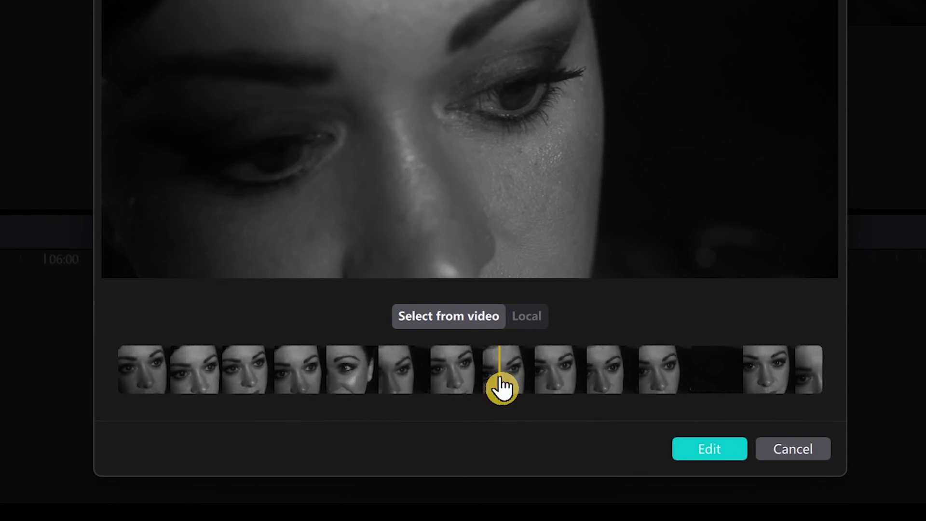
drag(500, 386, 570, 388)
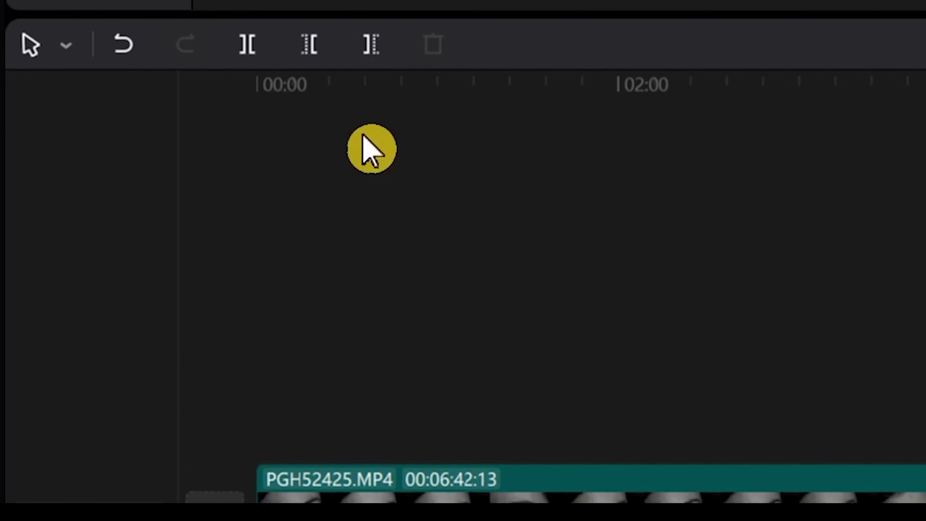
Step: Split the clip with the Split tool, undo and redo it, then cut further right
click(65, 46)
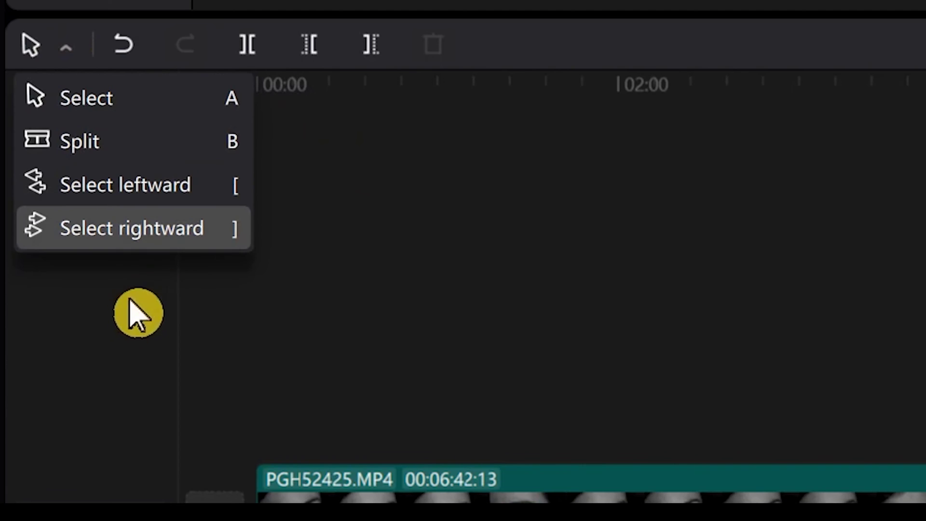
click(100, 145)
click(567, 498)
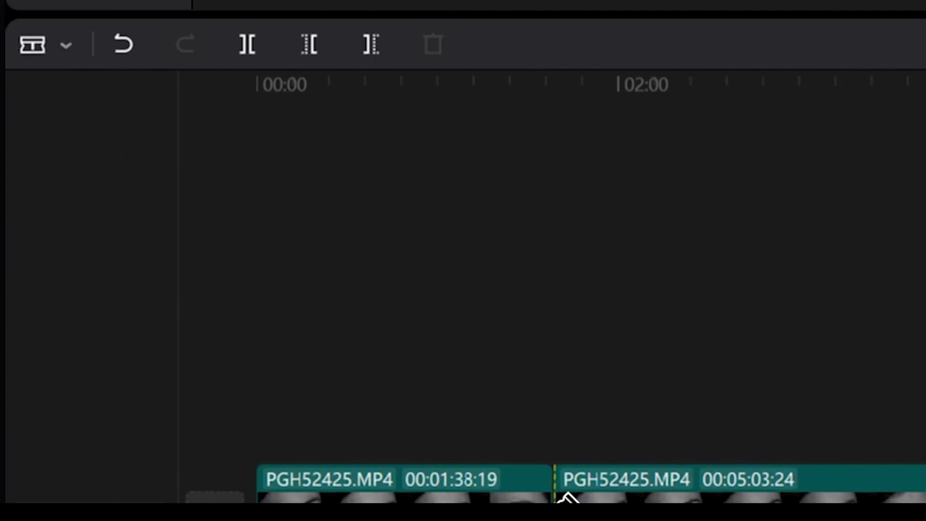
click(124, 57)
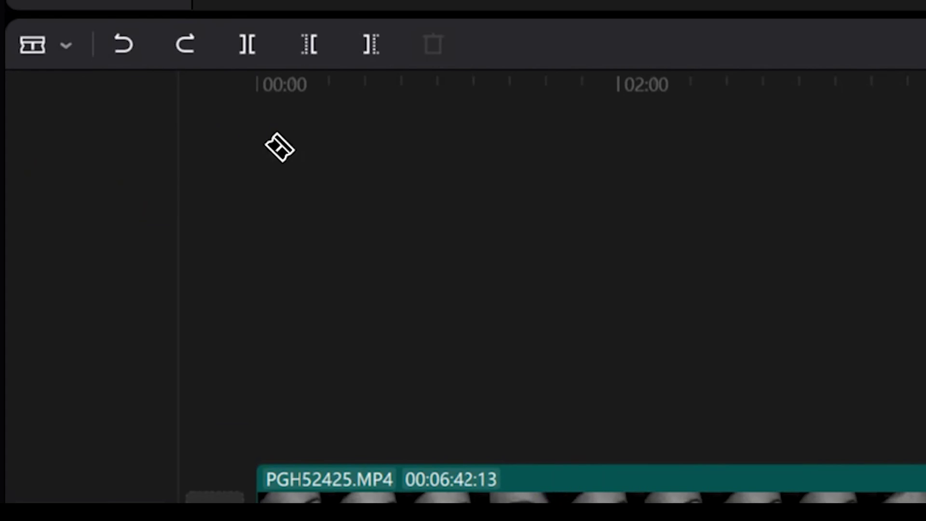
click(184, 57)
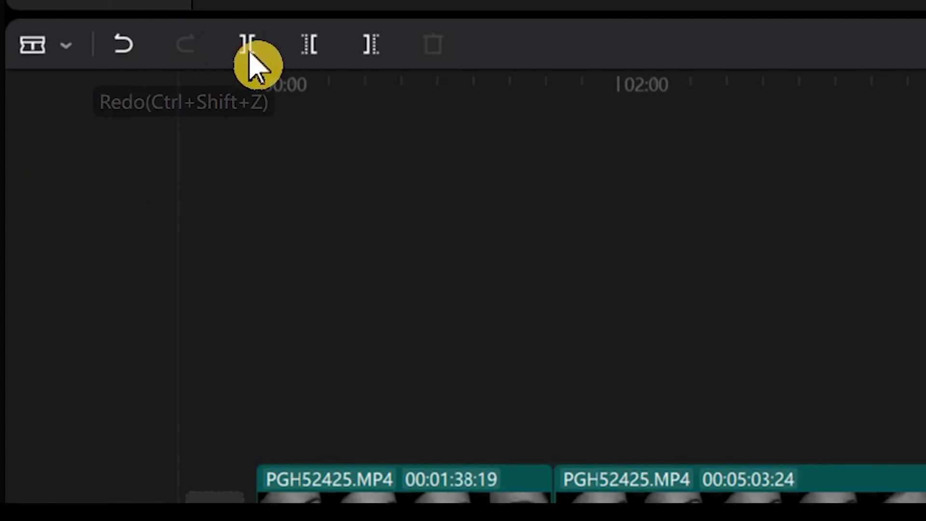
click(248, 48)
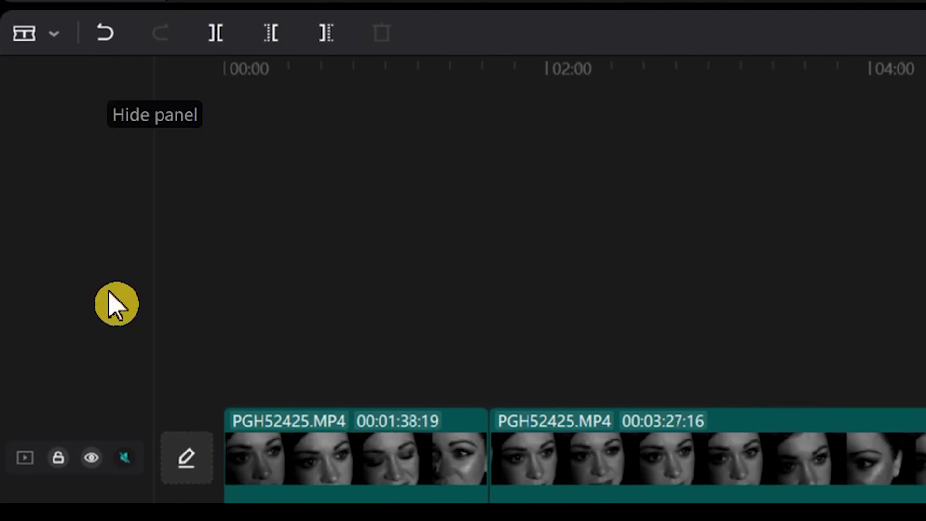
Step: Return to Select mode and delete the second clip piece
click(55, 35)
click(62, 87)
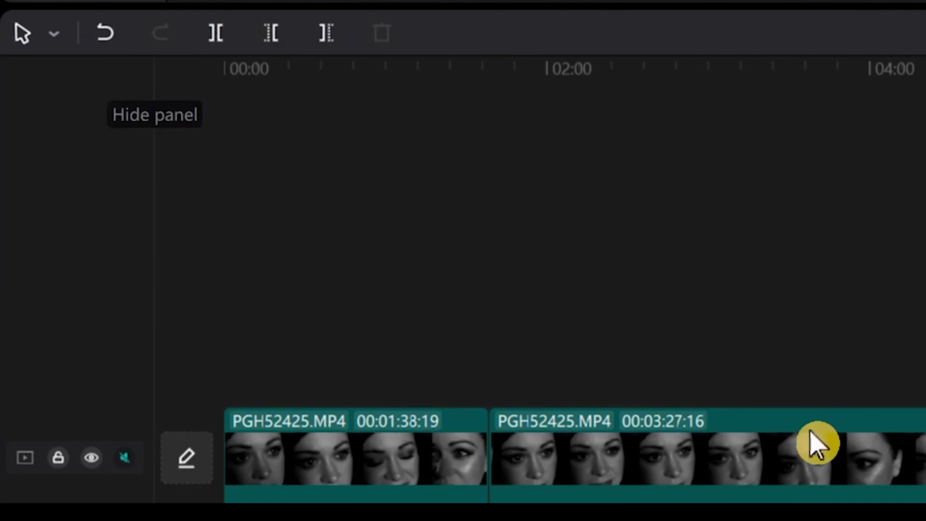
click(494, 483)
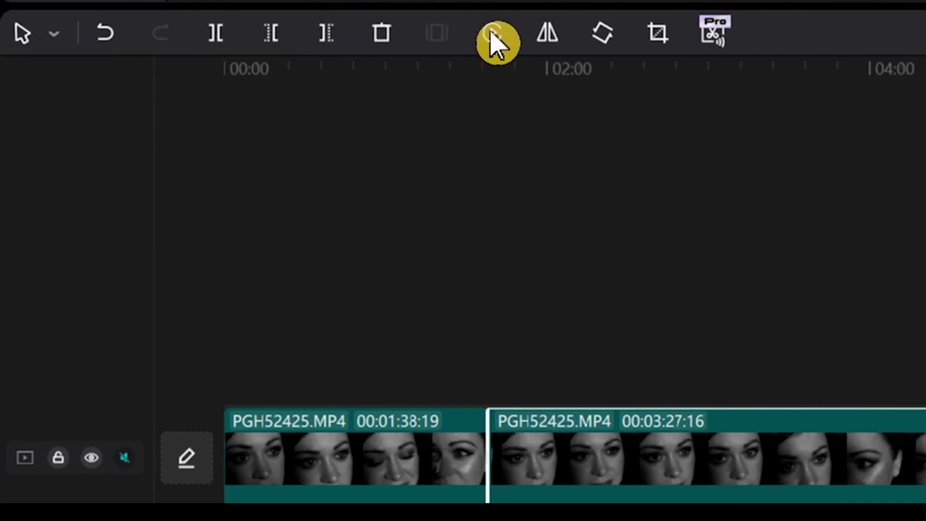
click(385, 35)
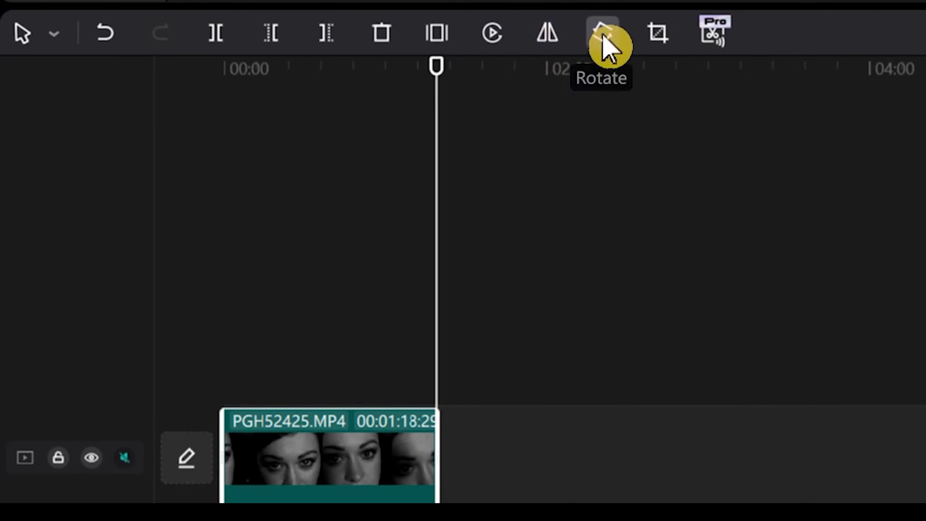
Step: Add a freeze frame at the clip's end and nudge the playhead slightly earlier
click(440, 36)
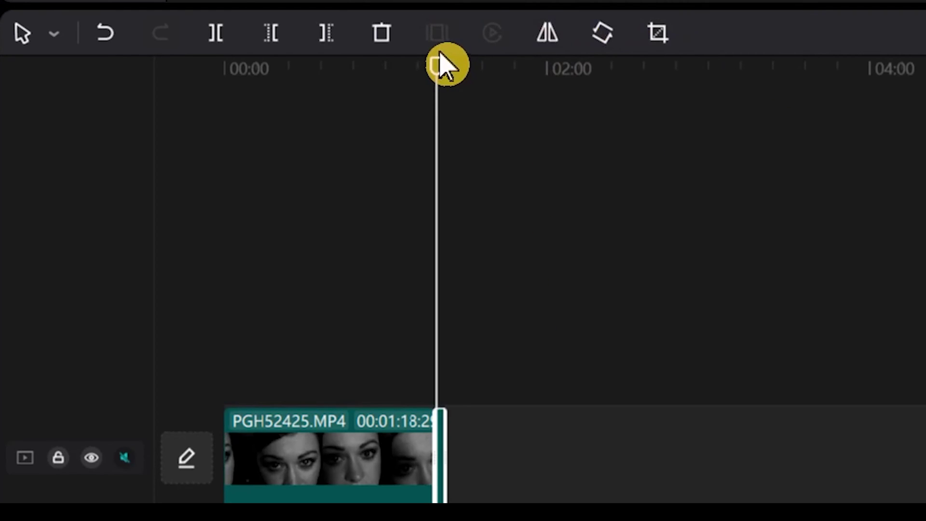
drag(440, 67, 433, 80)
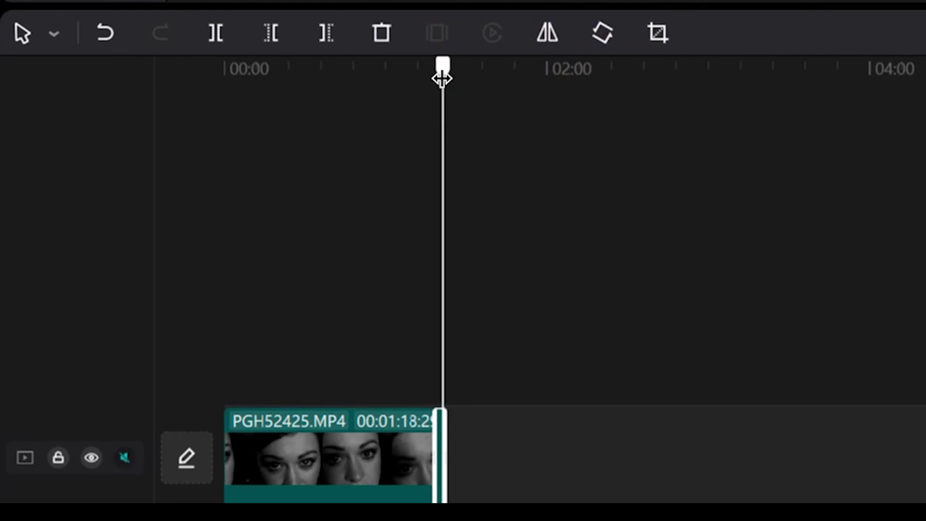
drag(433, 81, 420, 81)
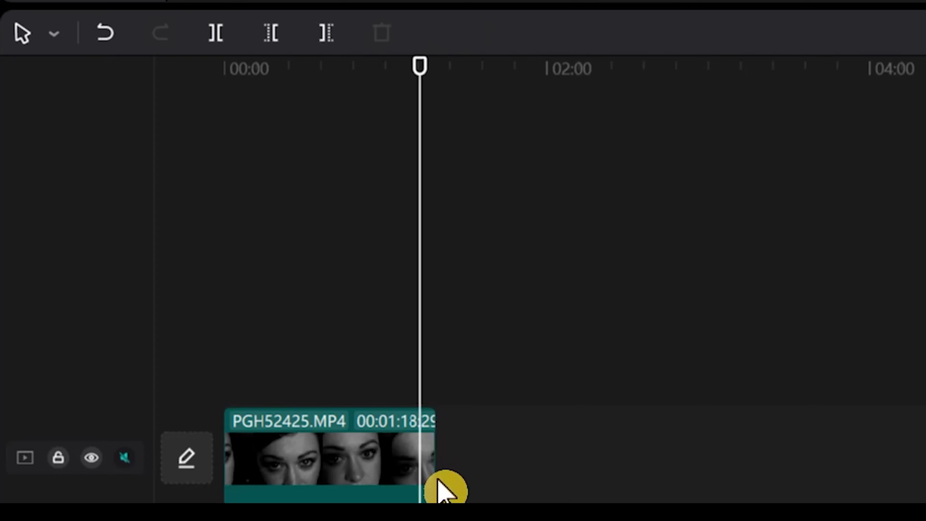
click(433, 489)
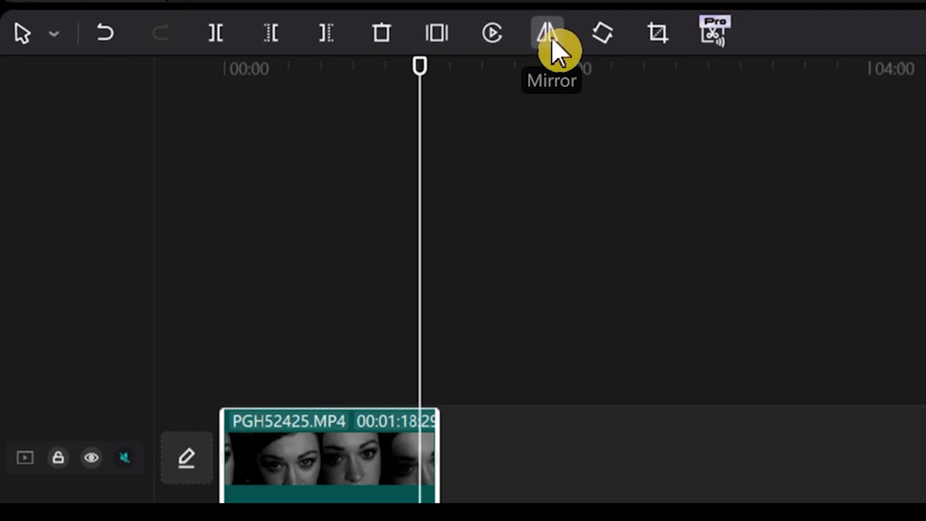
Step: Mirror the remaining clip and flip it back, undo, and open its crop ratio settings
click(556, 49)
click(556, 50)
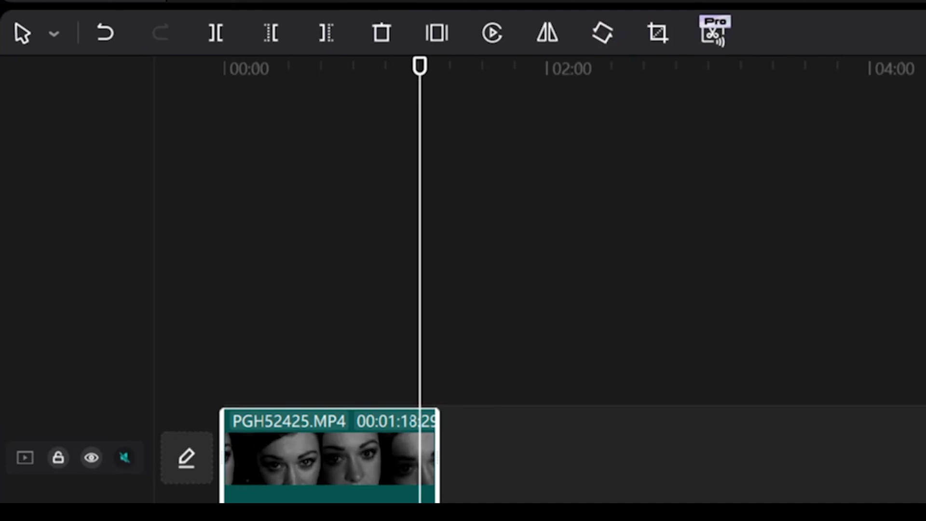
click(103, 35)
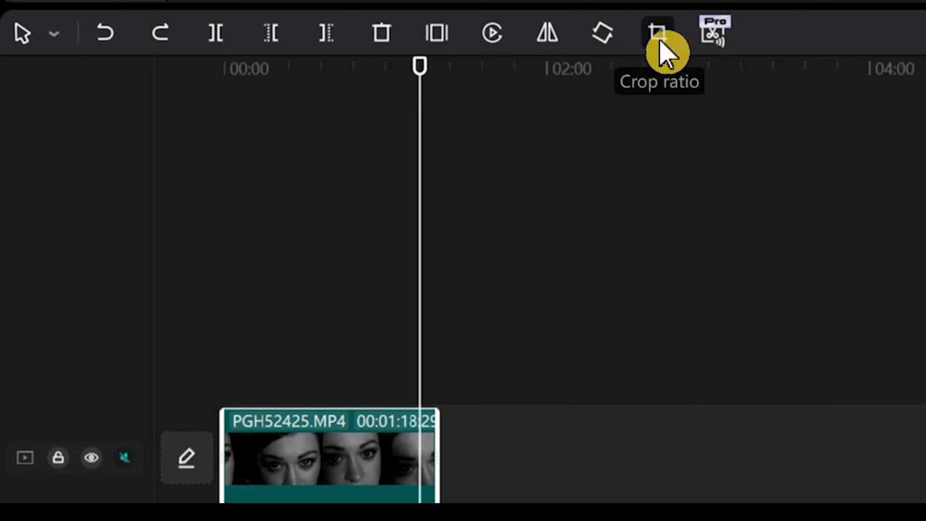
click(658, 35)
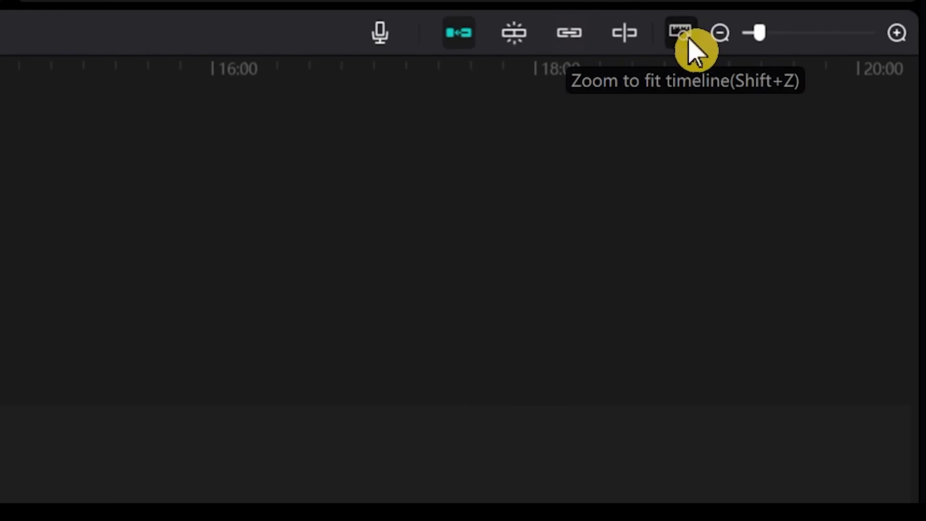
Step: Fit the whole project to the timeline view, then zoom in with the slider
click(681, 33)
mouse_move(772, 33)
mouse_down()
mouse_move(841, 40)
mouse_move(762, 40)
mouse_up()
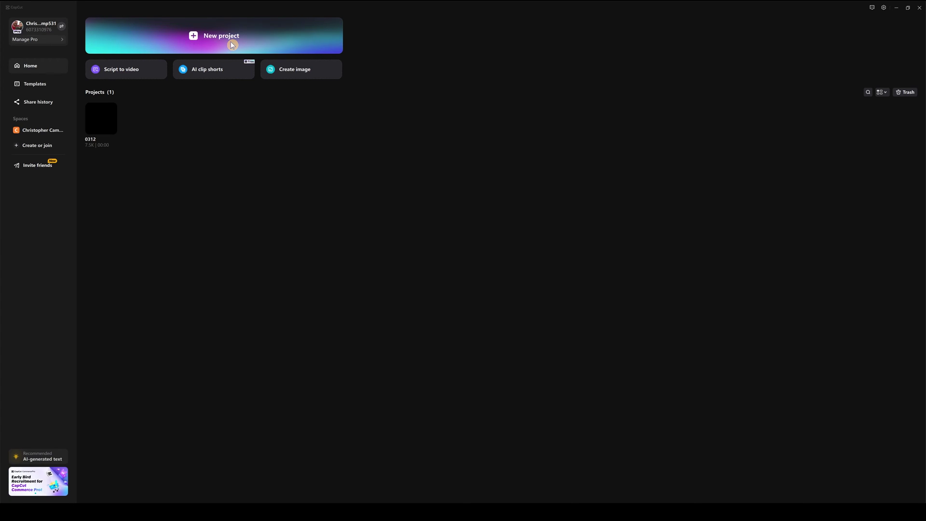
click(232, 45)
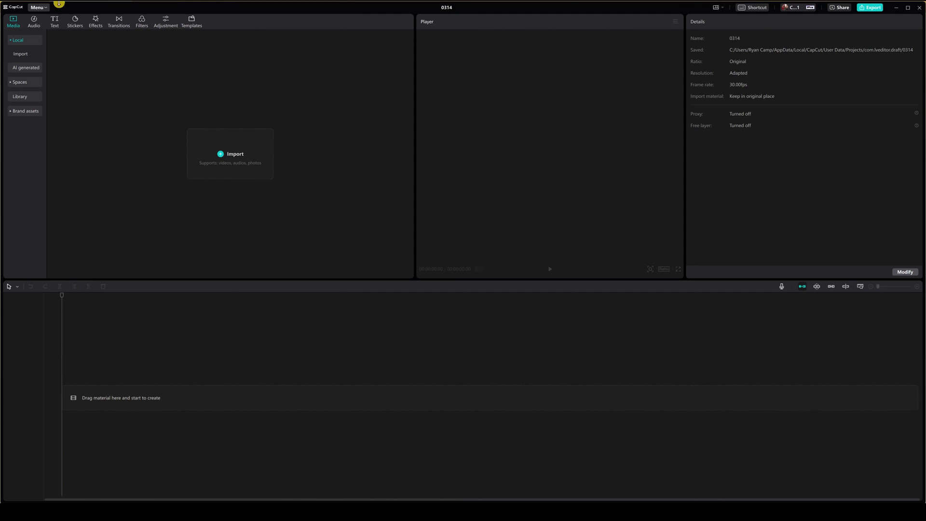
click(49, 11)
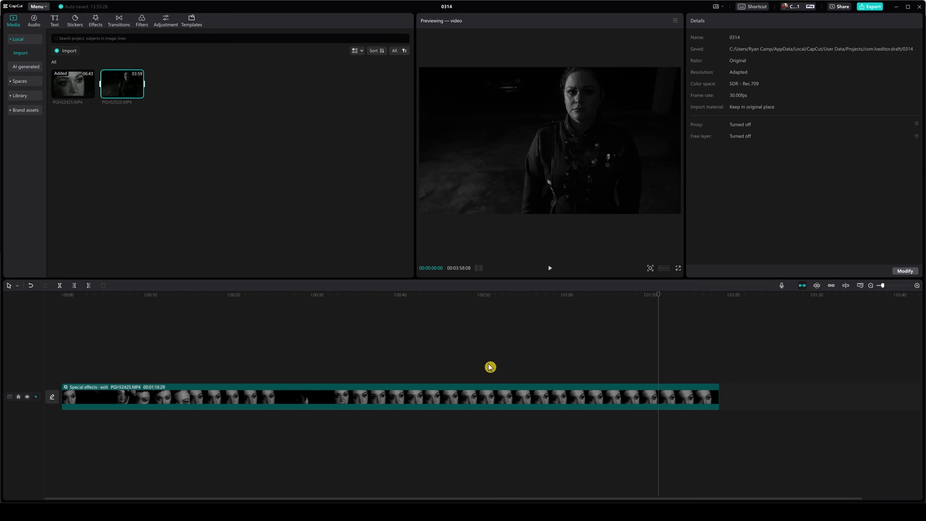
scroll(541, 494, down, 3)
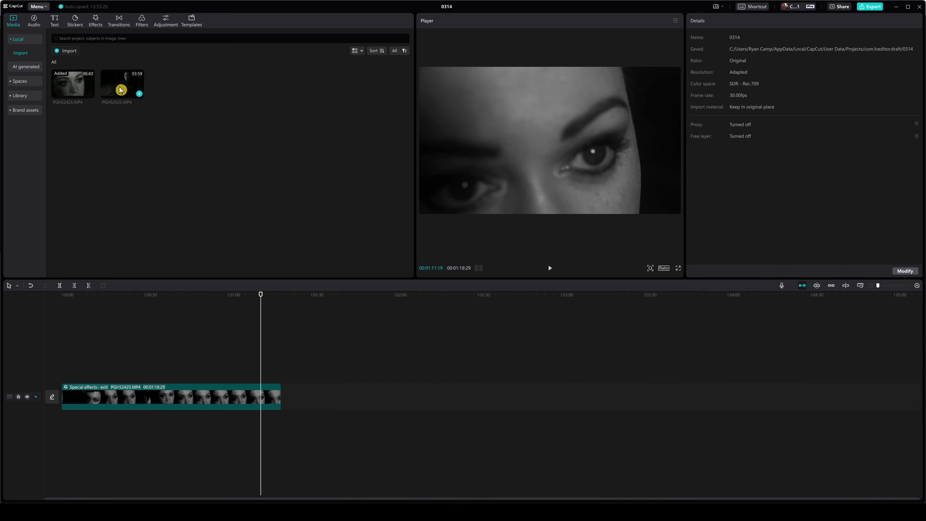
Step: Add PGHS2525.MP4, then delete both clips to empty the timeline
drag(121, 87, 281, 400)
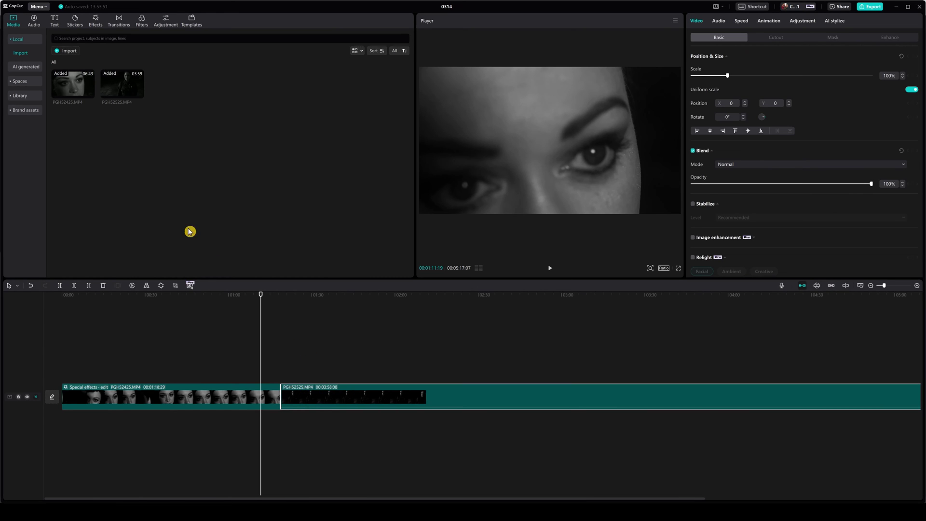
click(193, 399)
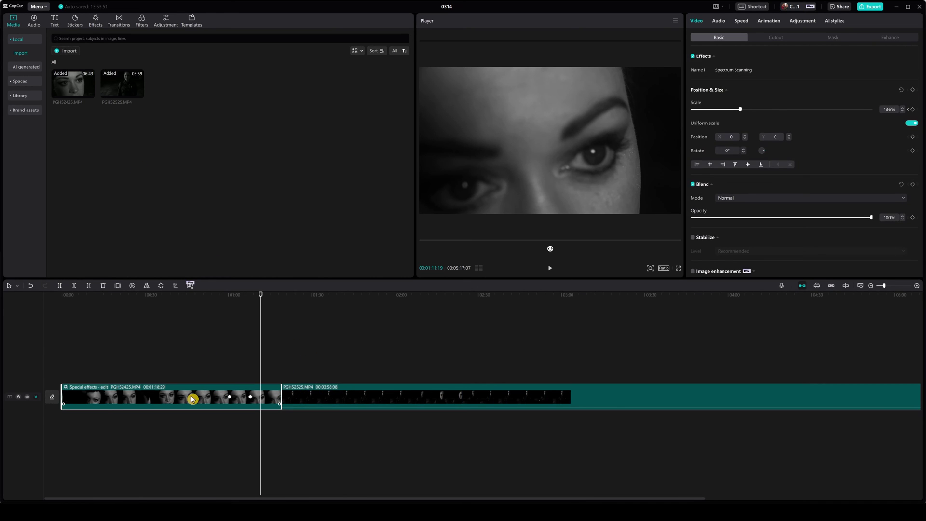
key(Delete)
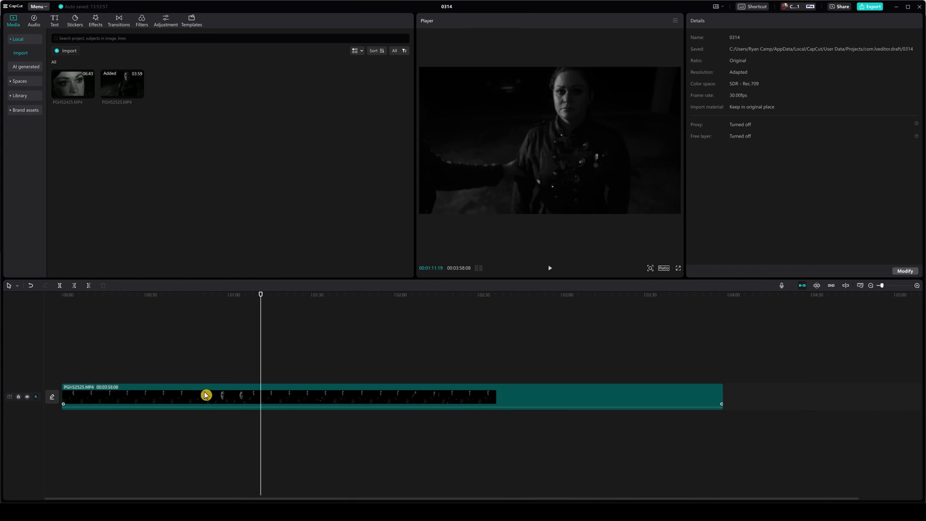
click(206, 396)
key(Delete)
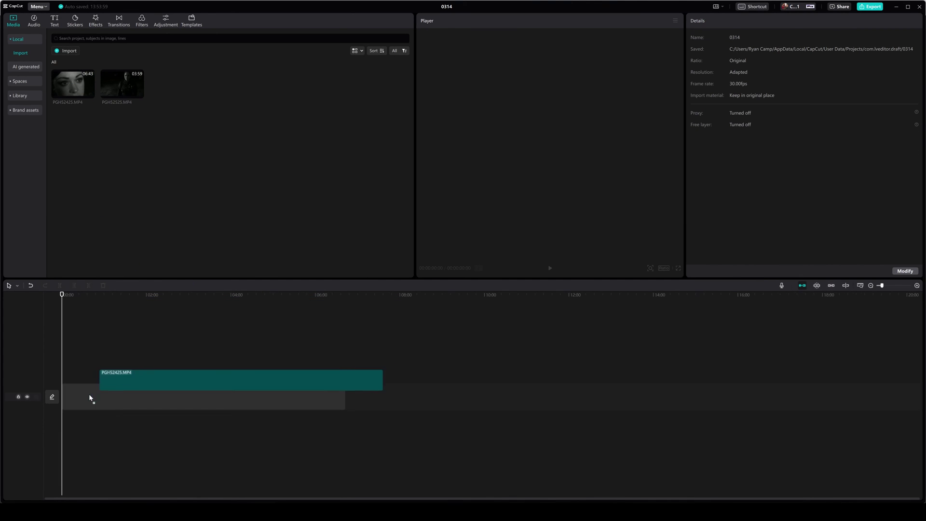
Step: Place PGHS2425.MP4 then PGHS2525.MP4 on the track, undo, and place them again
drag(72, 88, 79, 403)
drag(114, 92, 353, 403)
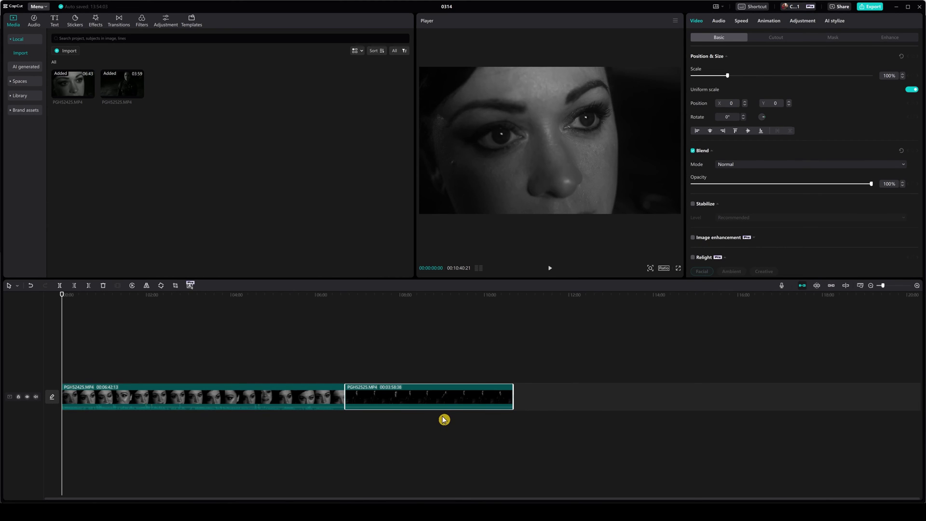
key(ctrl+z)
key(ctrl+z)
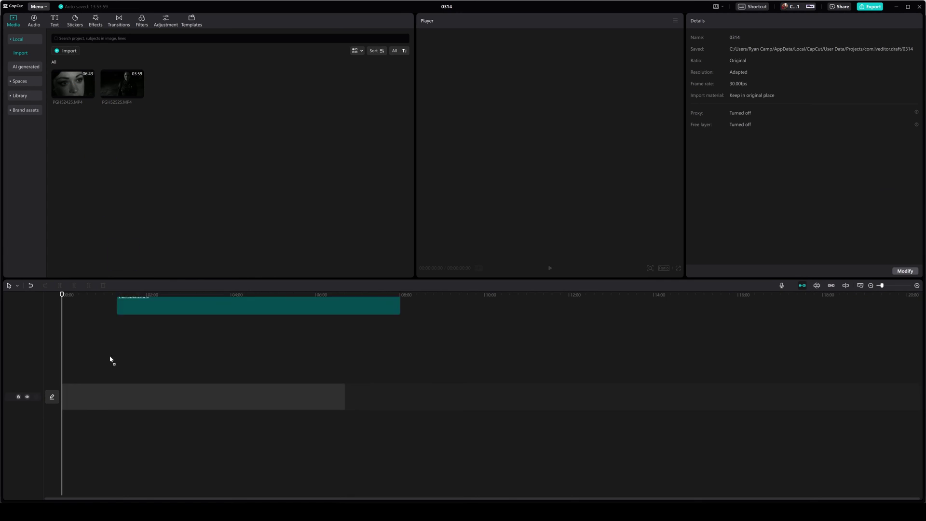
drag(72, 87, 82, 396)
drag(113, 101, 351, 403)
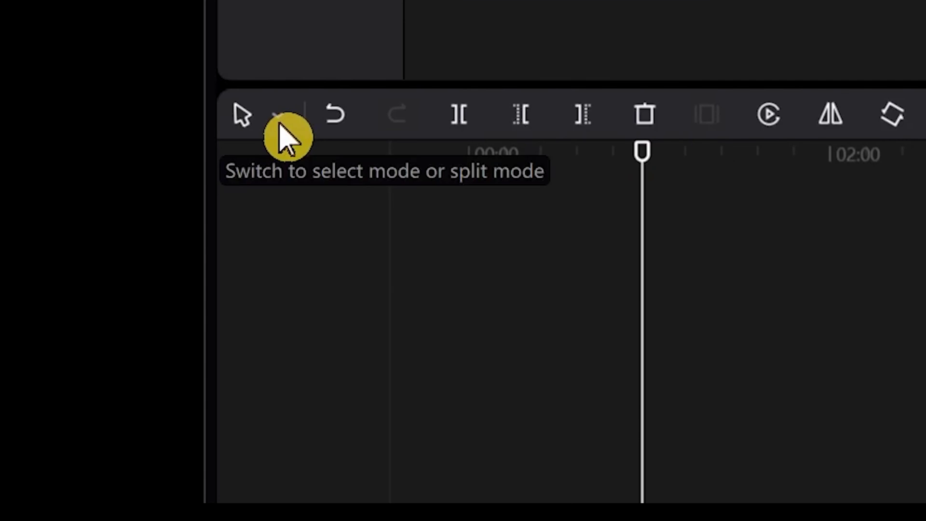
Step: Split the face clip at about 12 seconds and delete the footage after the cut
click(18, 286)
key(b)
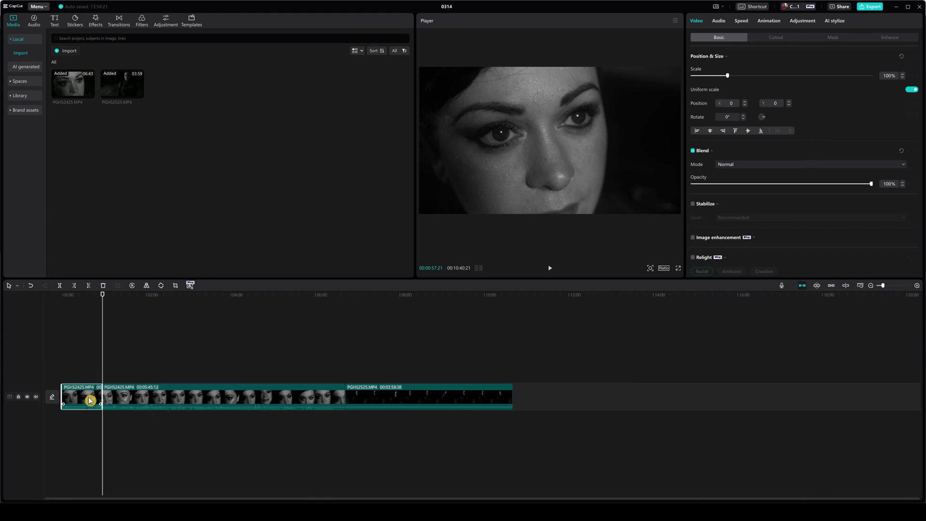
drag(98, 296, 71, 295)
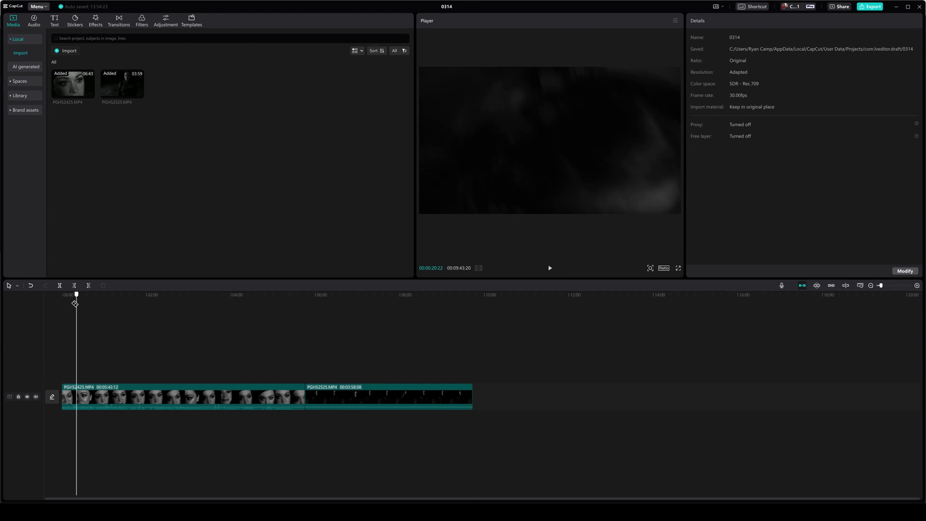
click(93, 399)
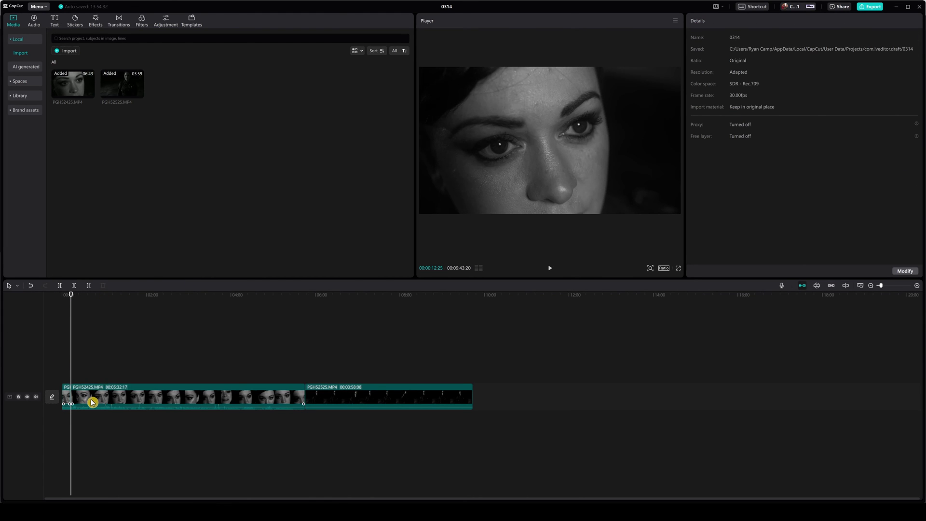
key(Delete)
Step: Trim the night clip to about 26 seconds and drop Black Fade at the clip junction
drag(83, 295, 128, 295)
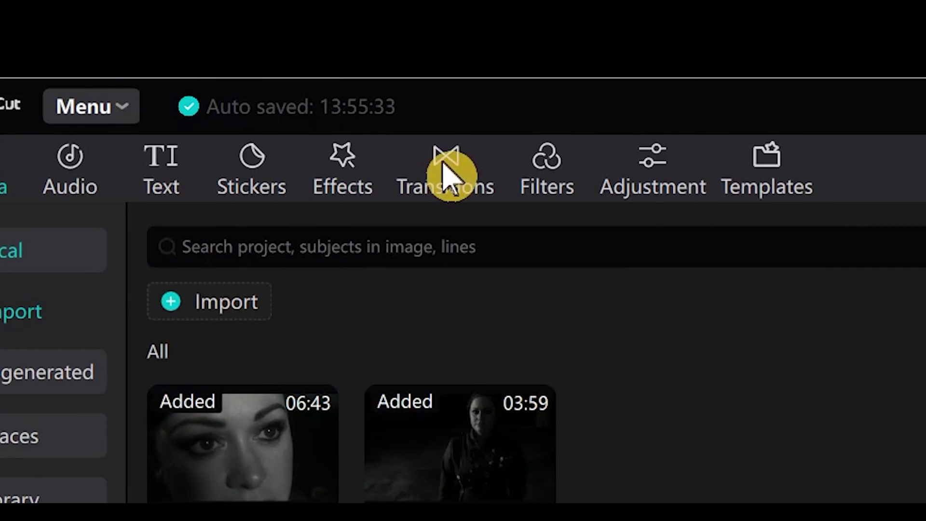
click(449, 174)
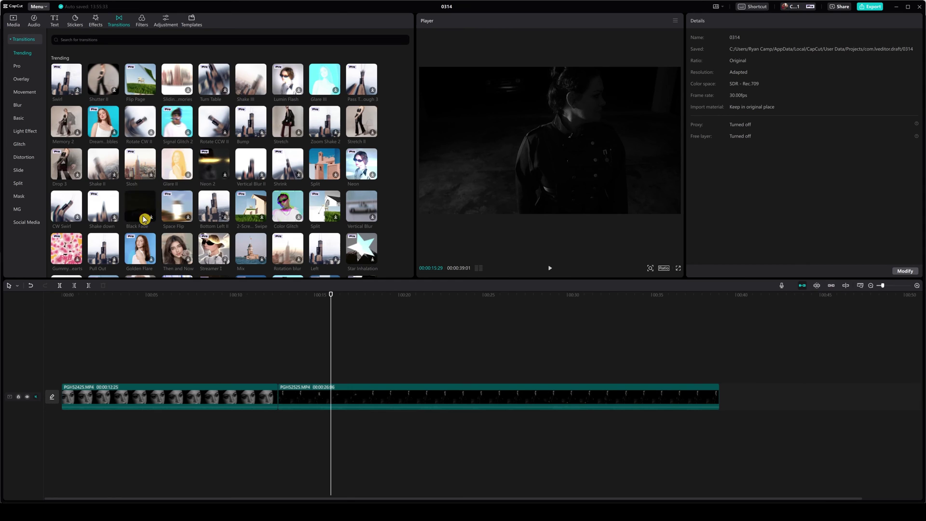
drag(140, 206, 278, 397)
Step: Adjust the Black Fade transition's duration, settling on 2.3 seconds
click(265, 296)
click(551, 268)
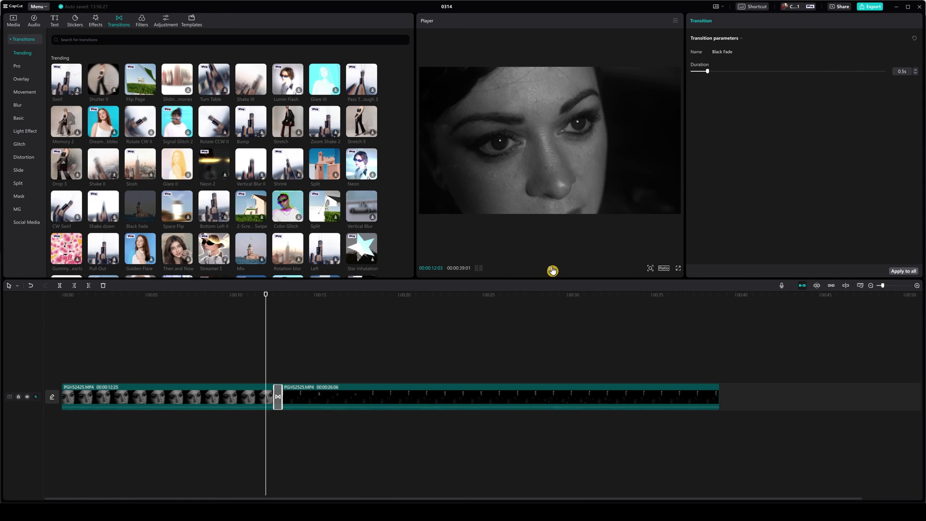
mouse_move(283, 398)
mouse_down()
mouse_move(327, 406)
mouse_move(298, 405)
mouse_up()
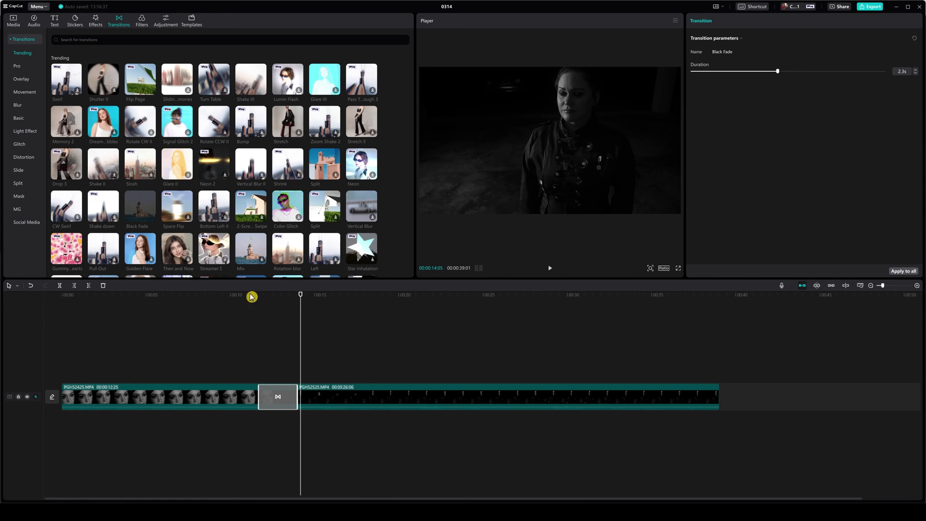
click(250, 295)
click(550, 268)
Step: Apply Blu-ray Scanning to the night clip and tune its strength, glow, range and speed (59)
key(space)
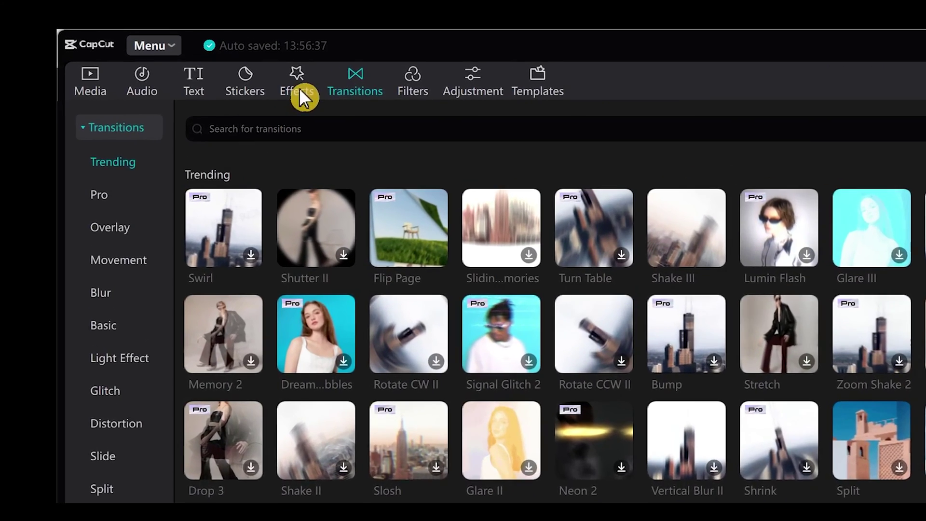
click(300, 88)
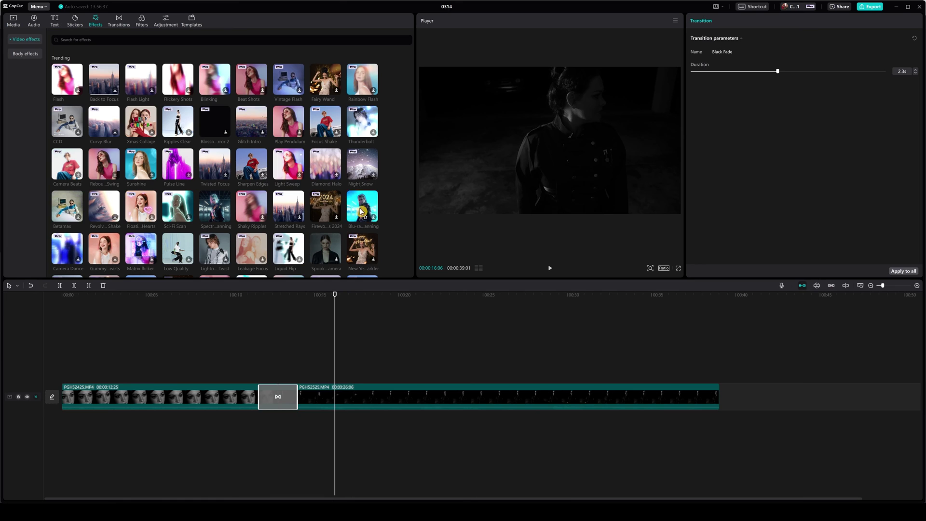
drag(361, 210, 362, 398)
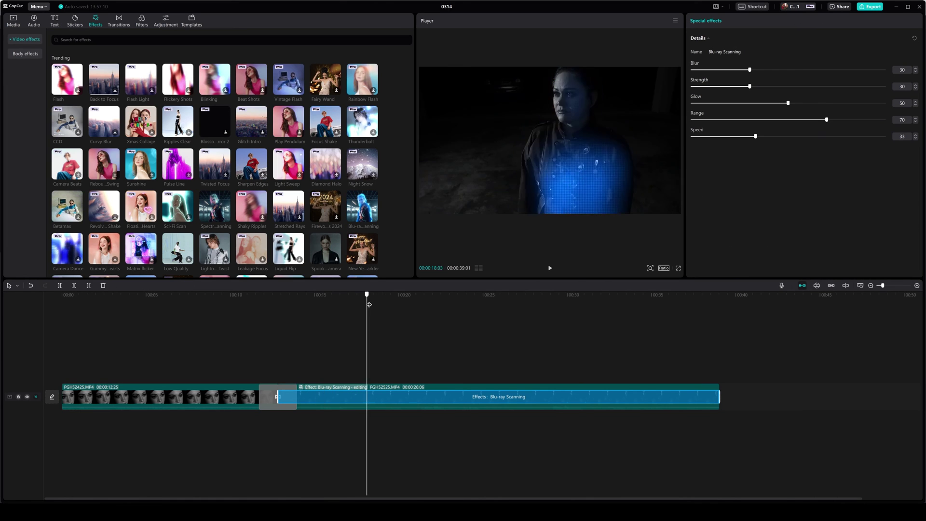
click(550, 268)
mouse_move(749, 86)
mouse_down()
mouse_move(828, 86)
mouse_move(815, 86)
mouse_up()
drag(788, 104, 773, 103)
mouse_move(826, 120)
mouse_down()
mouse_move(765, 120)
mouse_move(806, 136)
mouse_up()
click(327, 299)
Step: Give the face clip the Oppenheimer filter and preview the result
click(550, 268)
click(195, 402)
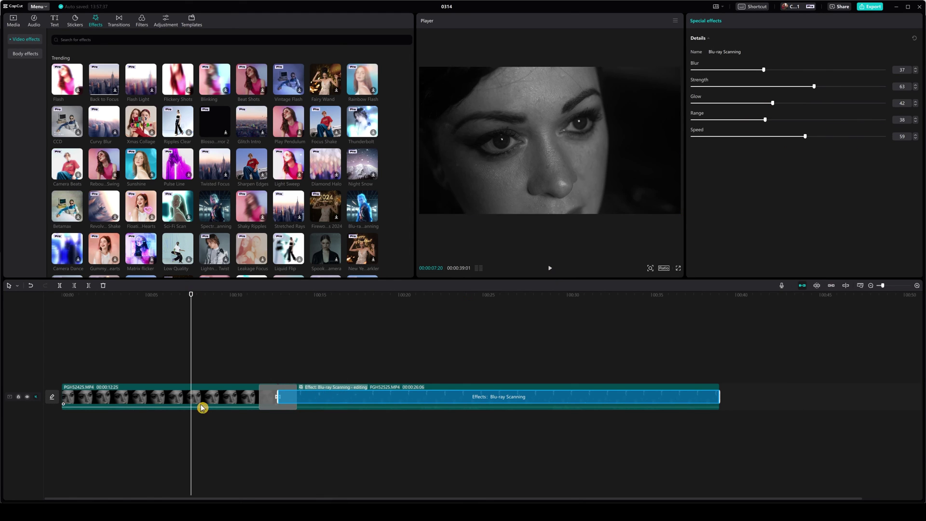
click(143, 22)
scroll(186, 93, down, 1)
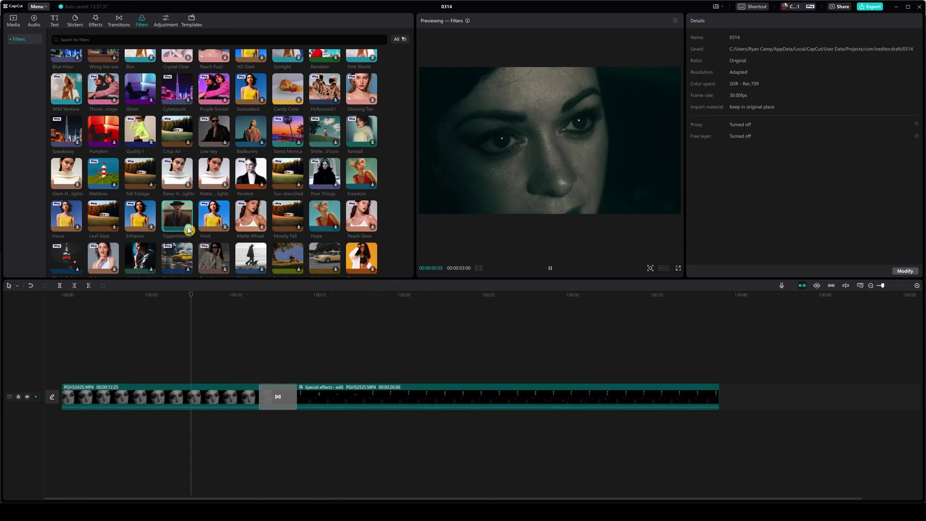
drag(186, 221, 196, 347)
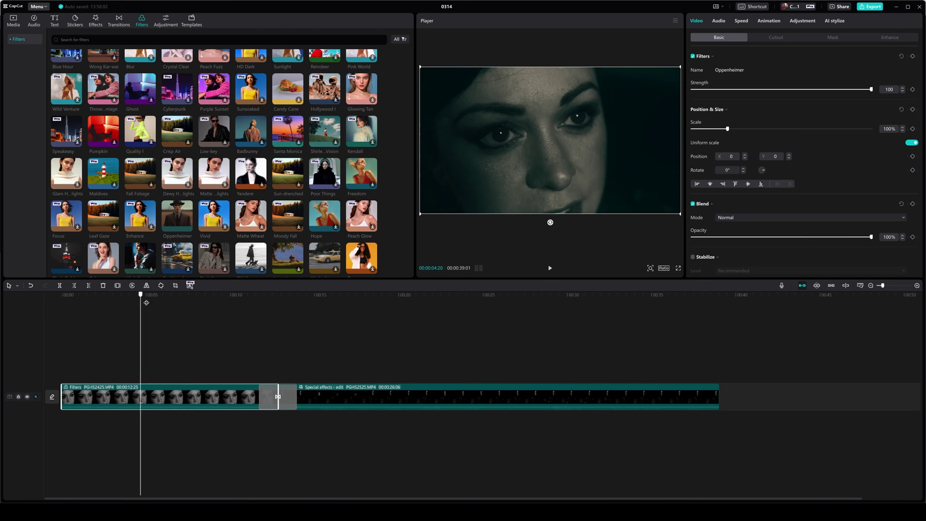
click(550, 268)
scroll(282, 199, down, 2)
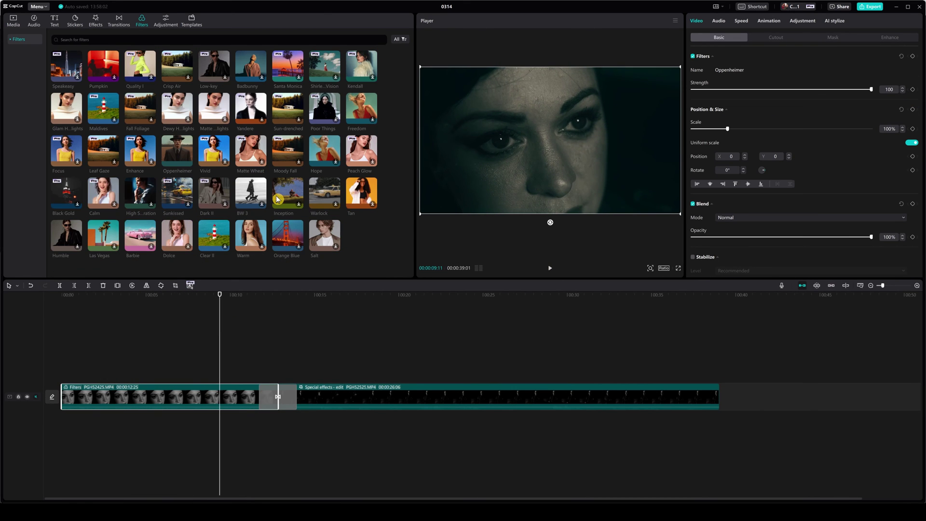
scroll(277, 198, up, 1)
Step: Add a title reading THIS IS THE NEW MOVIE and a gold Abc text over the night clip
click(54, 21)
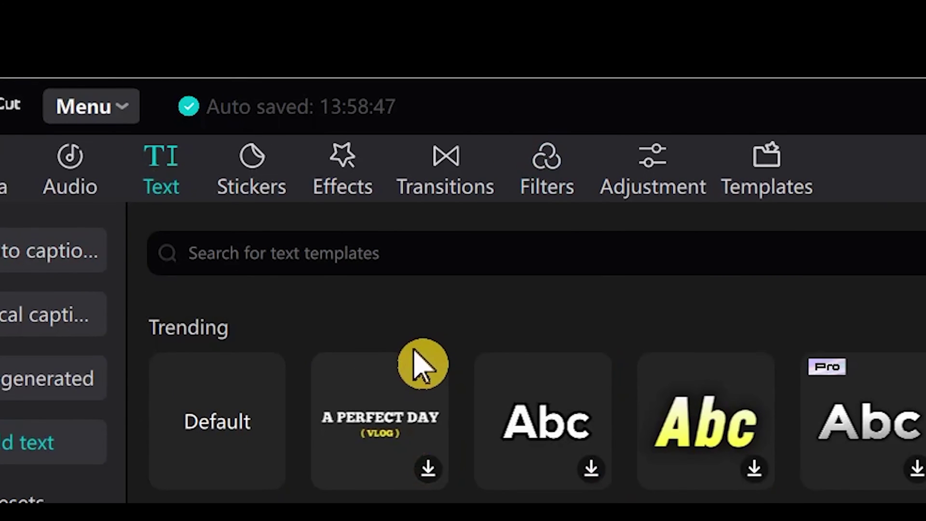
mouse_move(217, 420)
text(THIS)
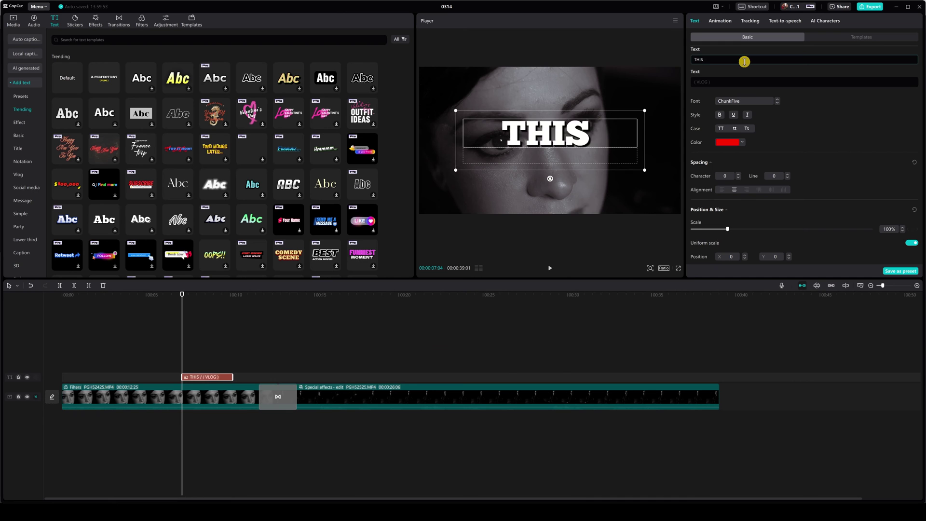
text( IS THE NEW MOVIE)
click(713, 83)
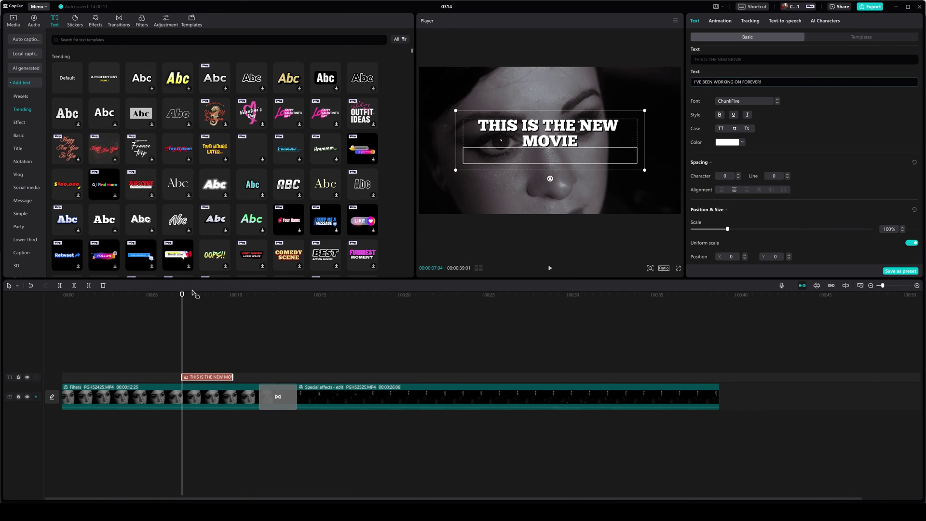
click(550, 268)
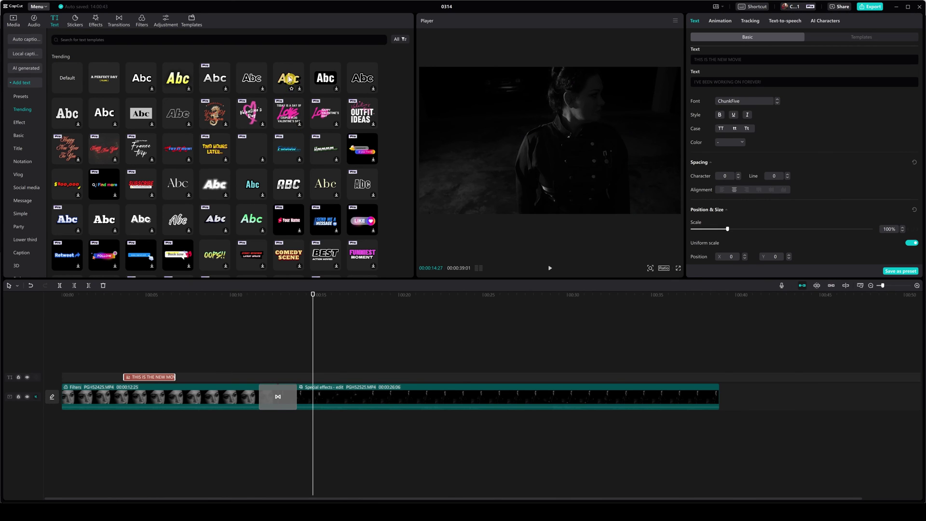
mouse_move(289, 80)
mouse_down()
mouse_move(326, 373)
mouse_move(313, 377)
mouse_up()
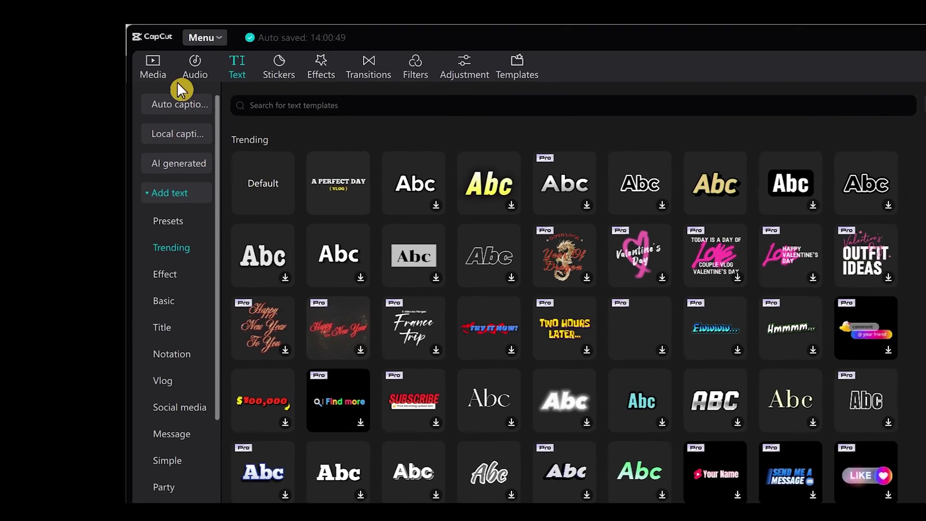
click(194, 67)
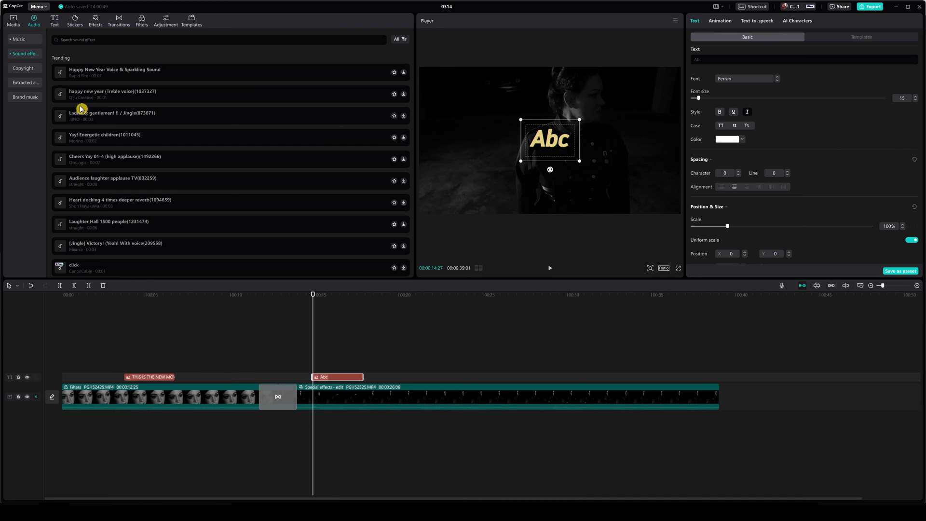
Step: Preview a trending sound, then place Happy New Year Voice & Sparkling Sound under the video track
click(406, 75)
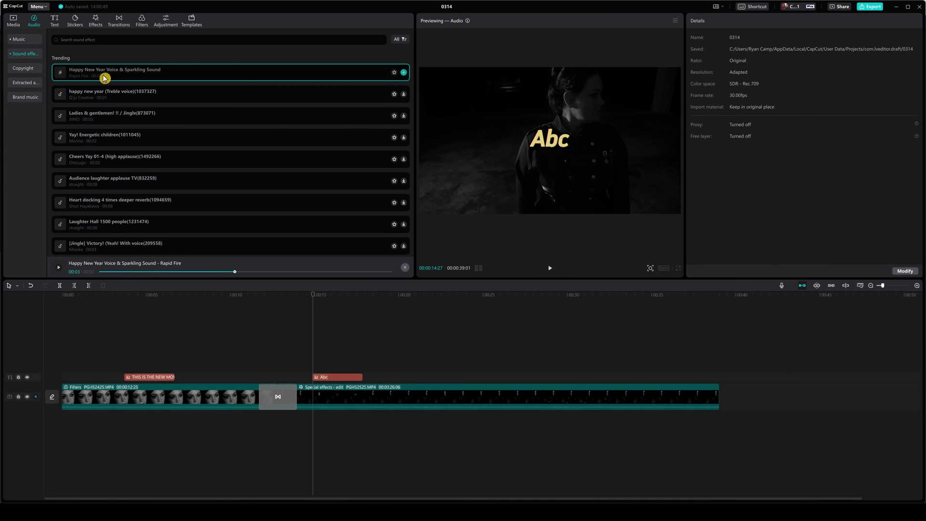
drag(105, 78, 301, 422)
drag(310, 296, 296, 296)
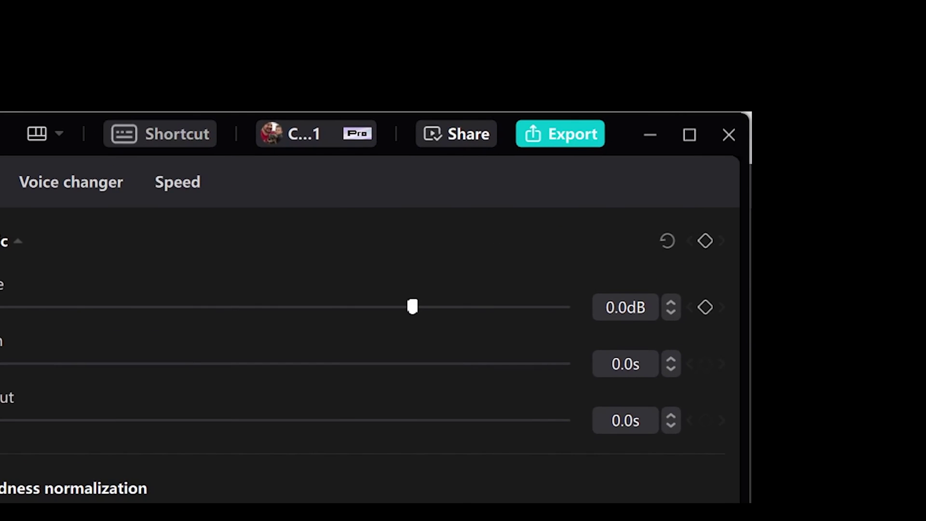
Step: Open the export settings and clear the old title for 'MY FIRST CAPCUT PROJECT'
click(559, 131)
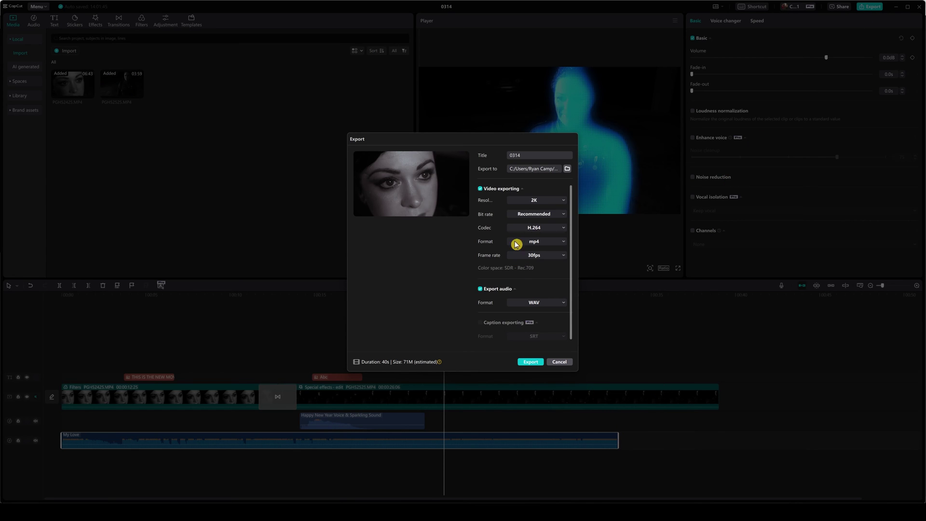
click(526, 156)
key(BackSpace)
key(BackSpace)
key(BackSpace)
text(MY FIRST CAPCUT PROJECT)
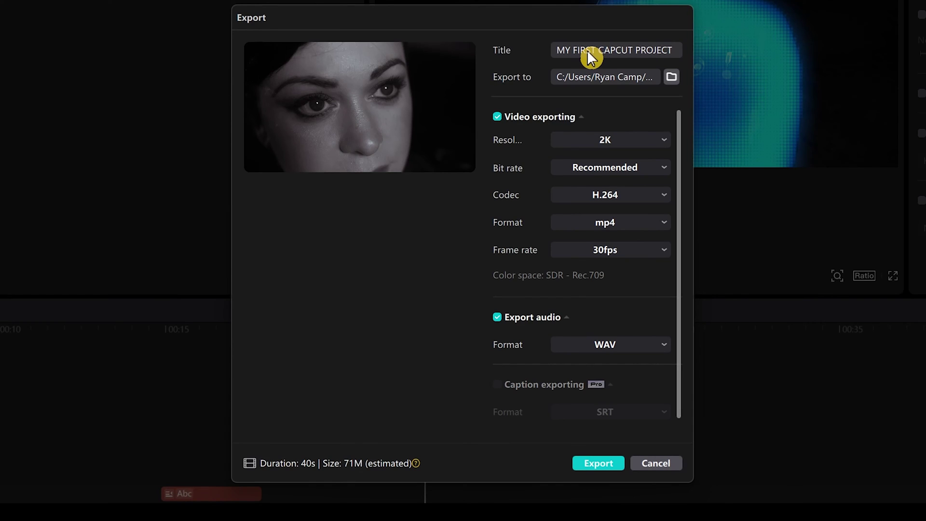
Step: Set export resolution to 4K and frame rate to 30fps after briefly trying 24fps
click(612, 137)
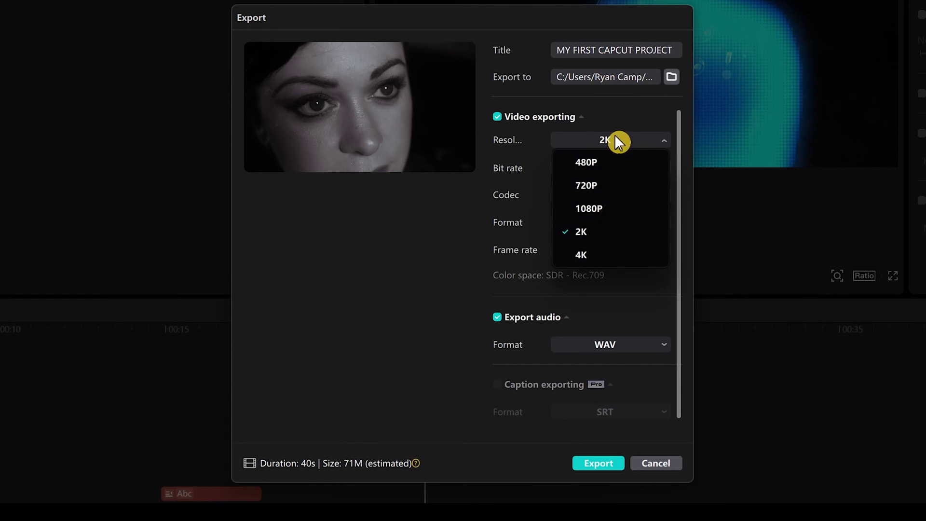
click(595, 253)
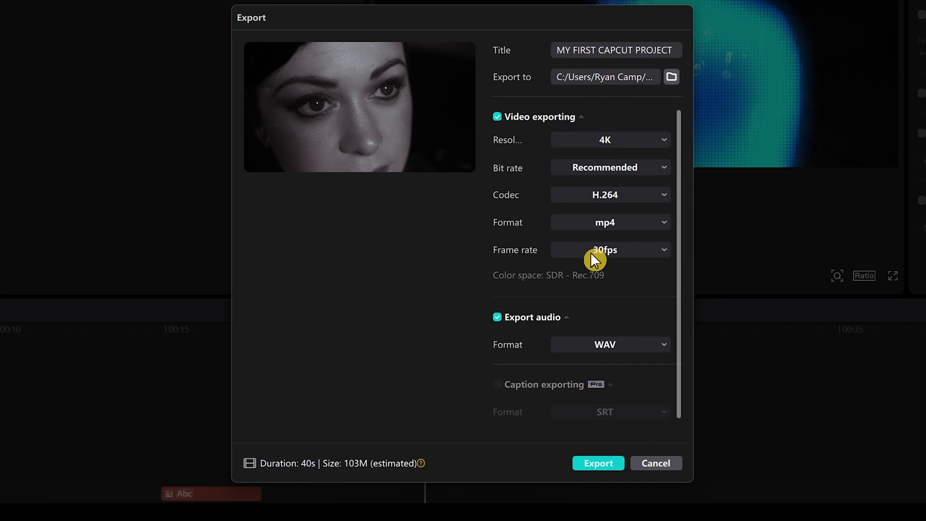
click(643, 252)
click(607, 276)
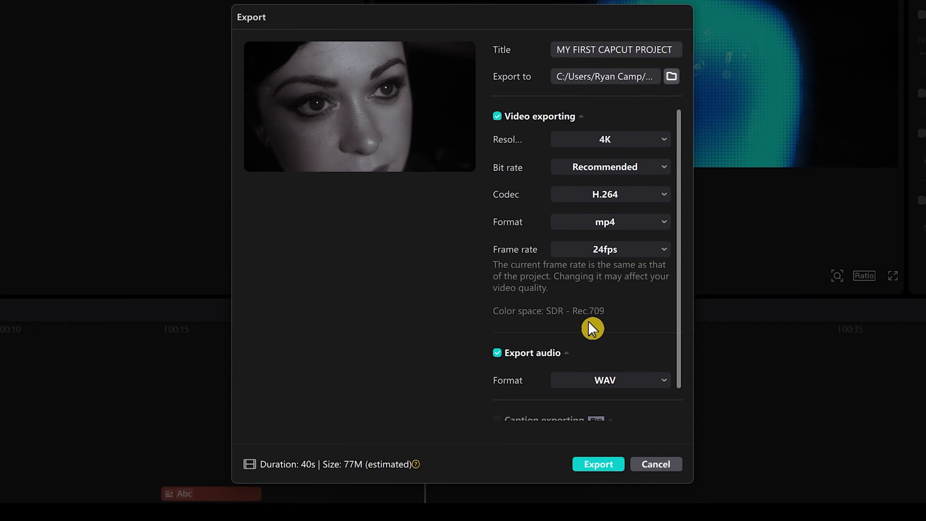
drag(679, 248, 673, 325)
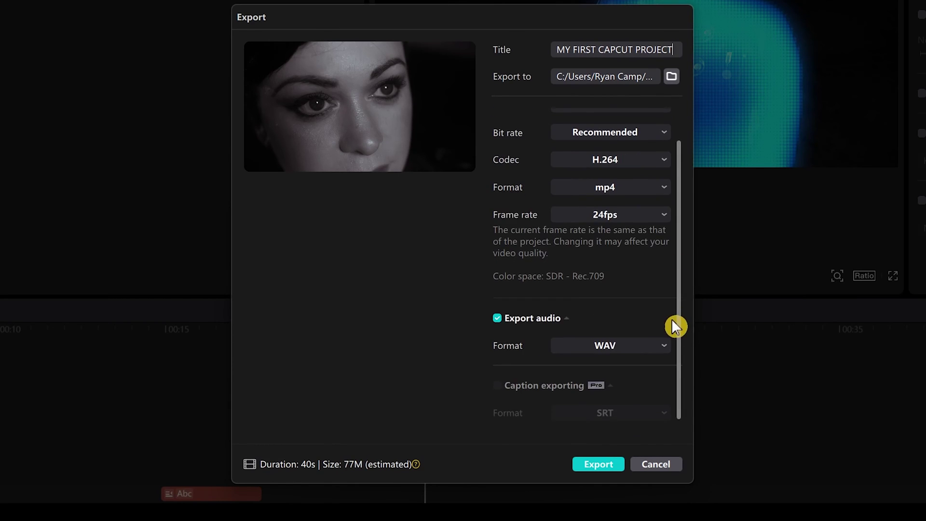
click(635, 216)
click(597, 283)
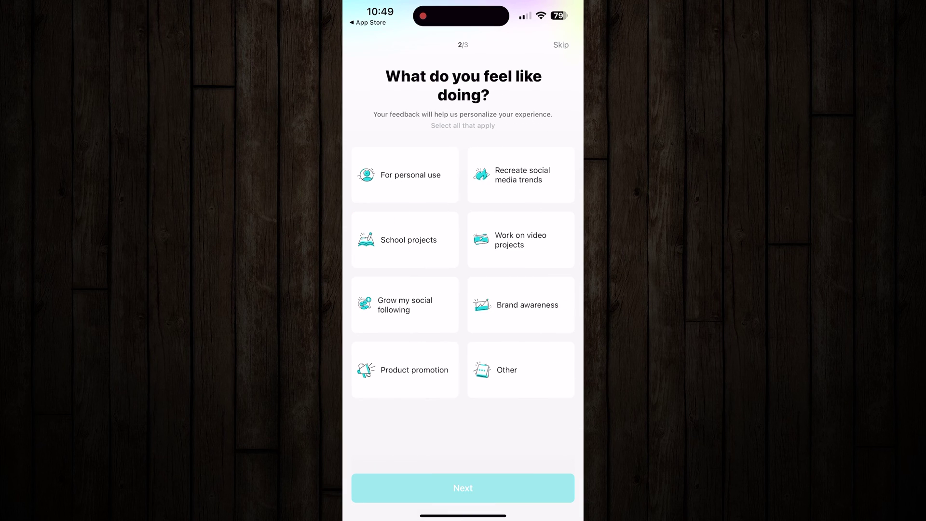
Step: Pick 'Work on video projects' and 'Grow my social following' as intended uses, then continue
click(521, 239)
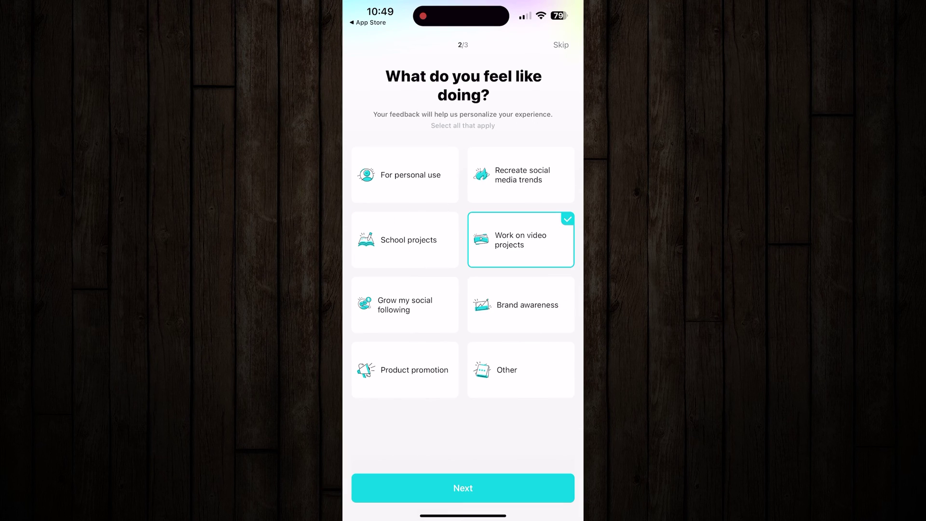
click(406, 304)
click(463, 489)
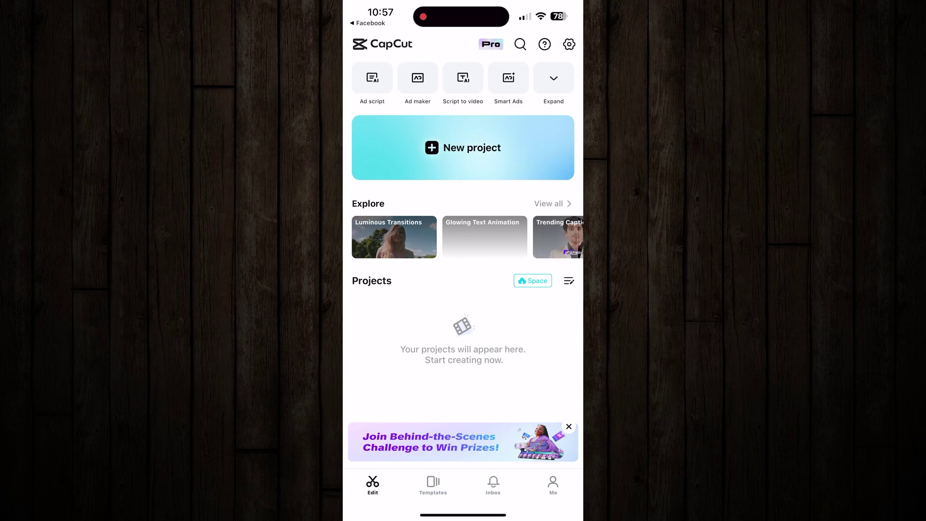
Step: Leave the search page and the Help Center to get back to the home screen
click(523, 44)
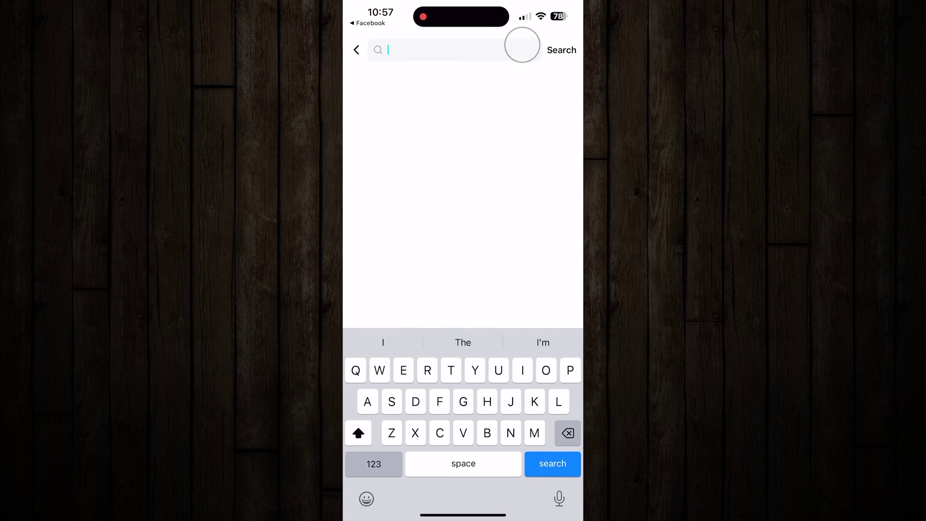
click(357, 49)
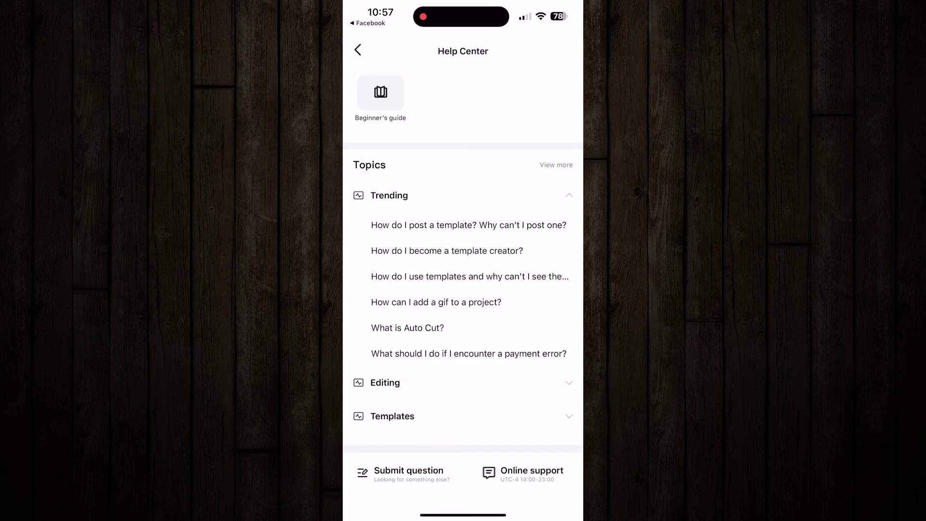
click(358, 50)
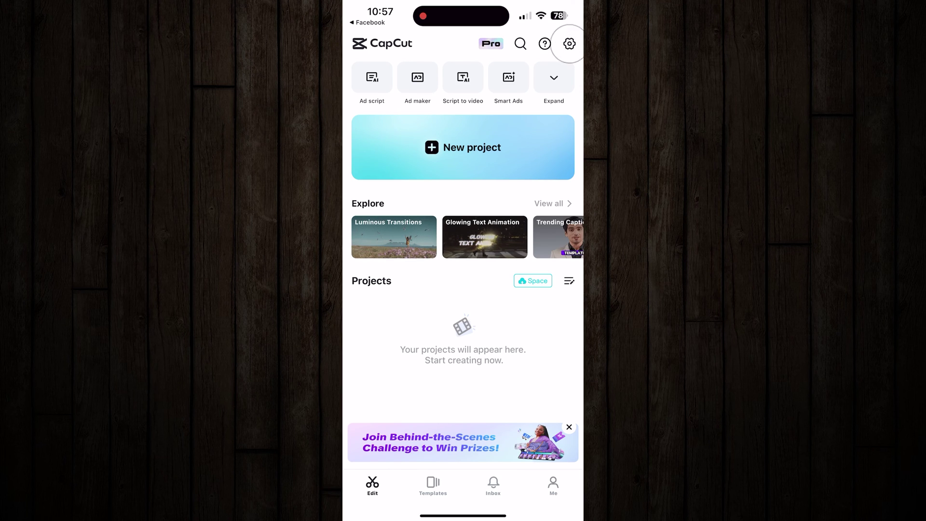
Step: Expand and collapse the creative tools grid, then start a new project from phone media
click(553, 76)
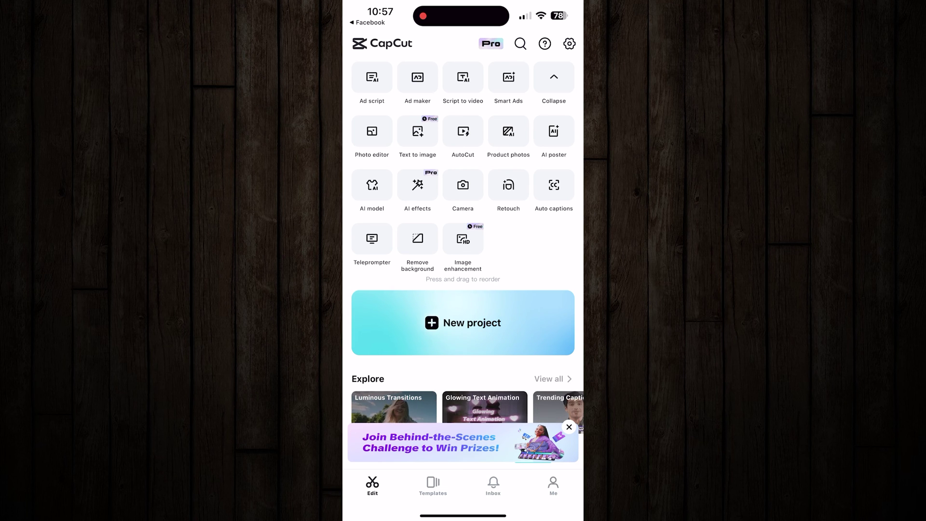
click(553, 82)
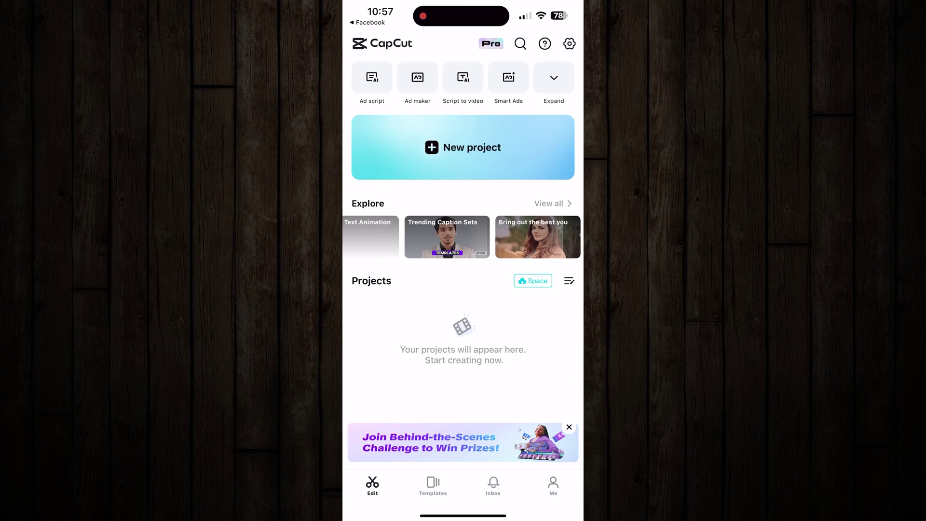
click(458, 142)
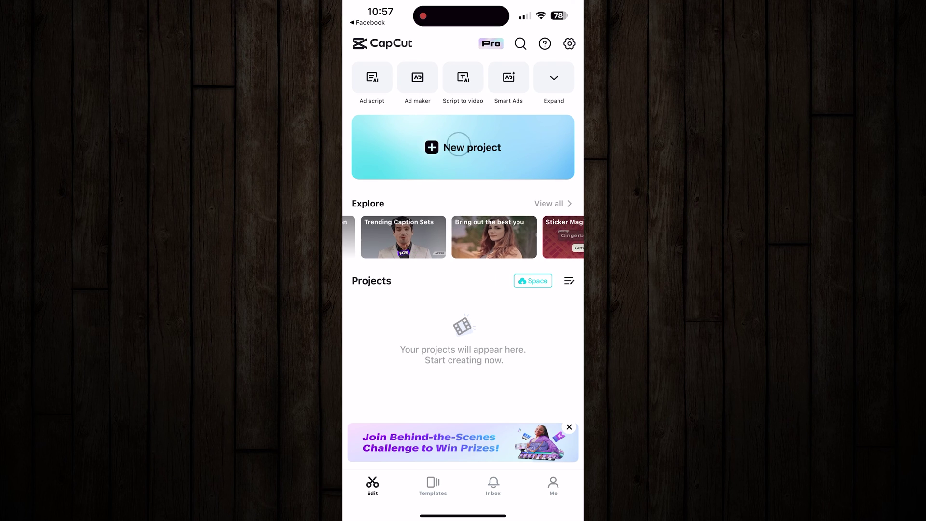
click(458, 141)
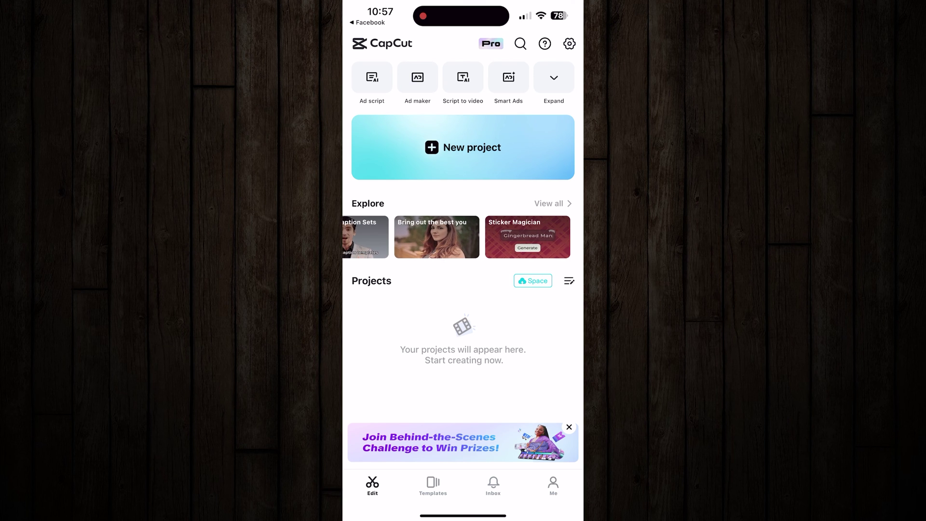
click(425, 197)
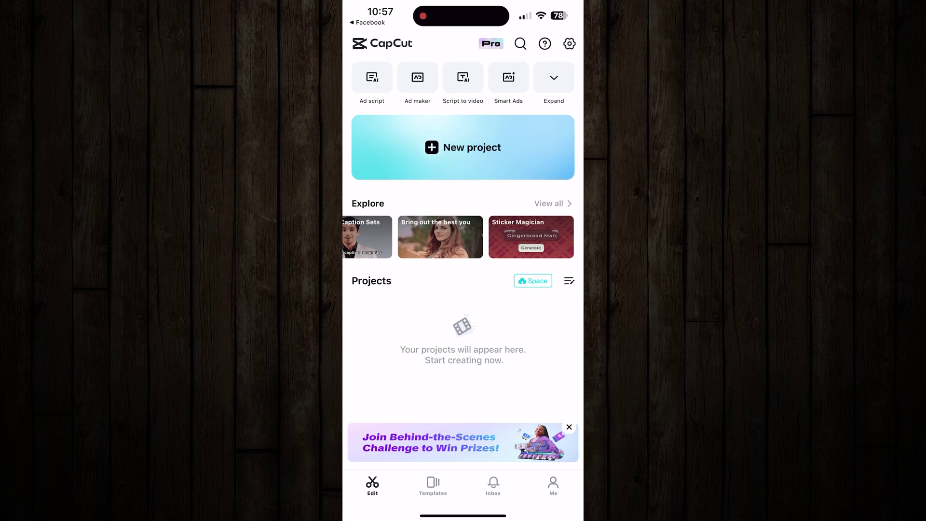
click(425, 197)
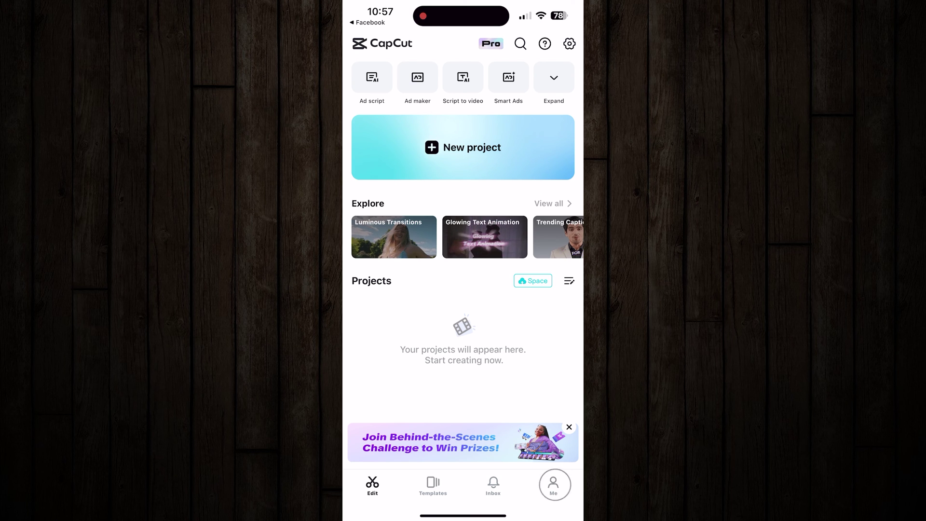
click(553, 483)
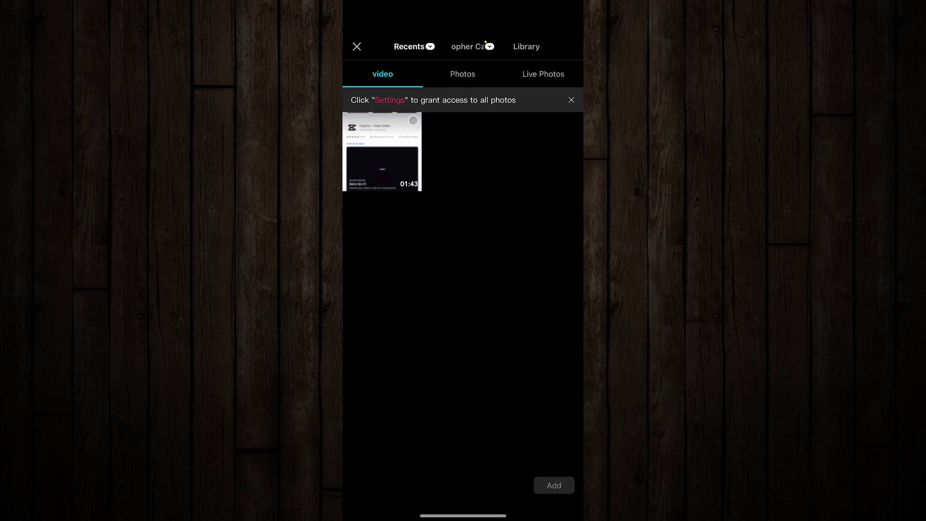
Step: Add the 01:43 App Store screen recording from Recents to the new project
click(383, 152)
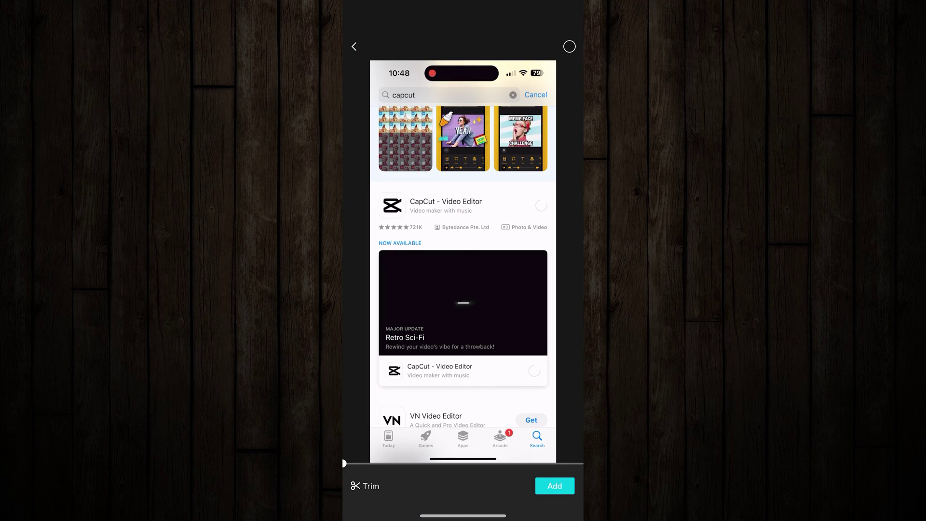
click(554, 485)
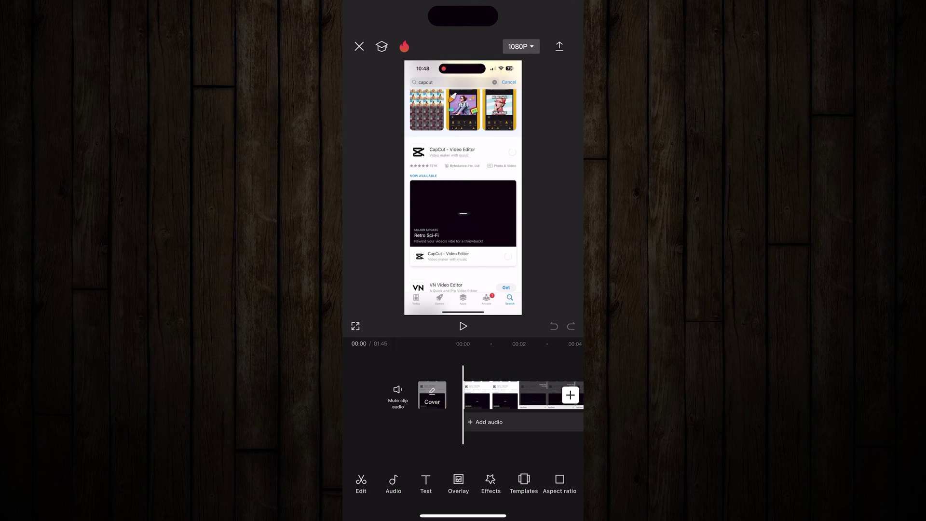
click(359, 45)
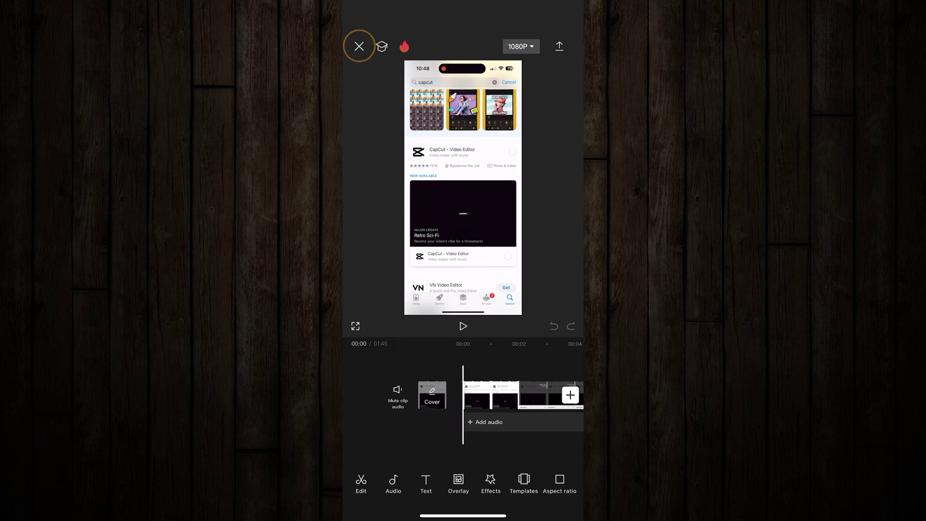
click(358, 46)
click(570, 394)
click(570, 395)
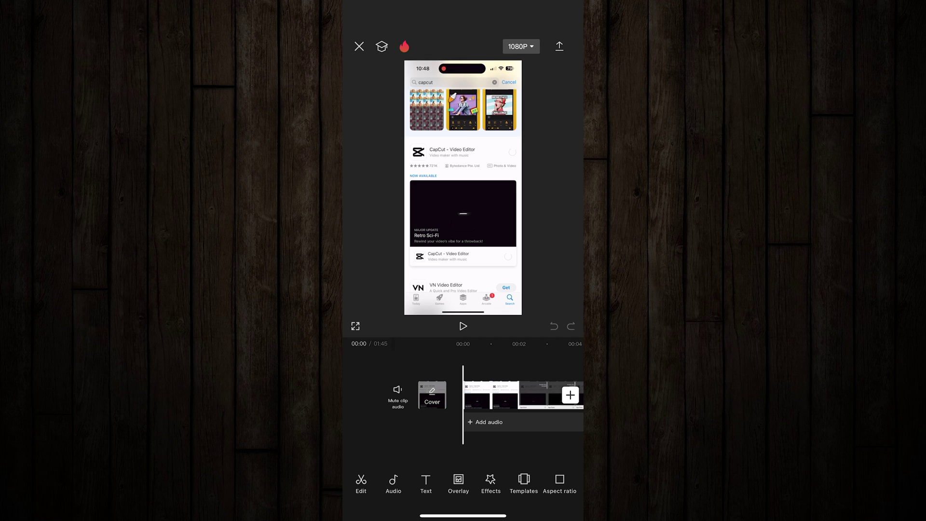